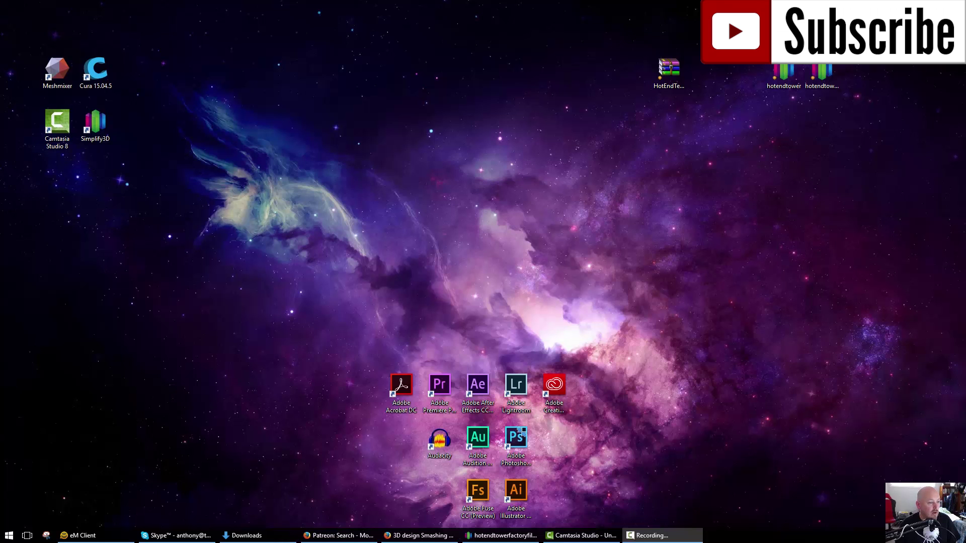
Bring the Tinkercad browser window forward and maximize it to fill the screen.
left_click(419, 536)
left_click_drag(410, 25, 440, 57)
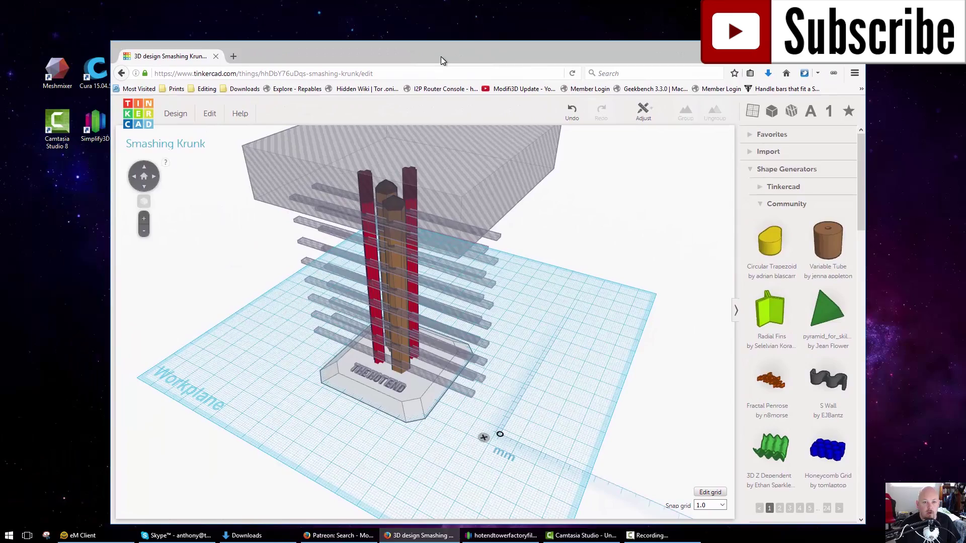
double_click(441, 56)
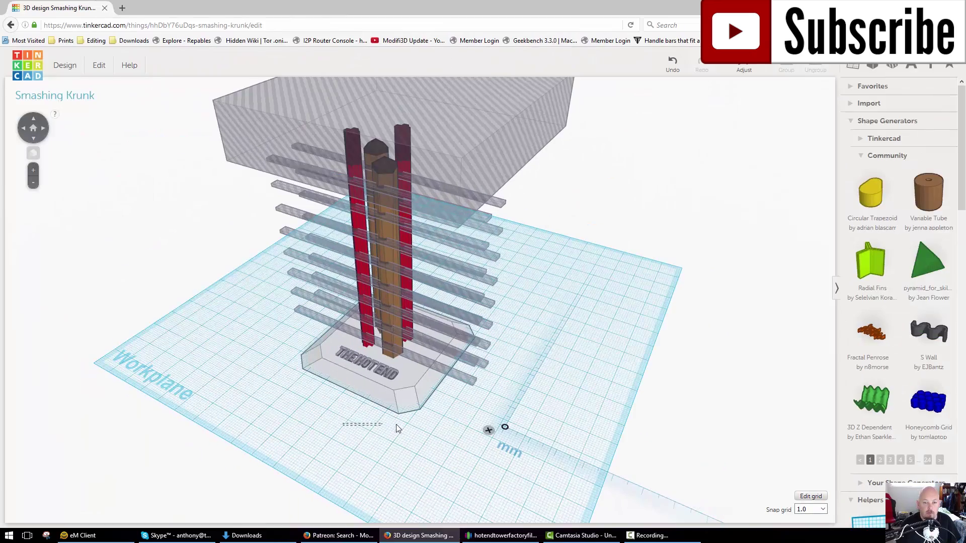
Select all shapes in the Smashing Krunk design and group them into one object.
right_click_drag(396, 428, 556, 437)
key("ctrl+a")
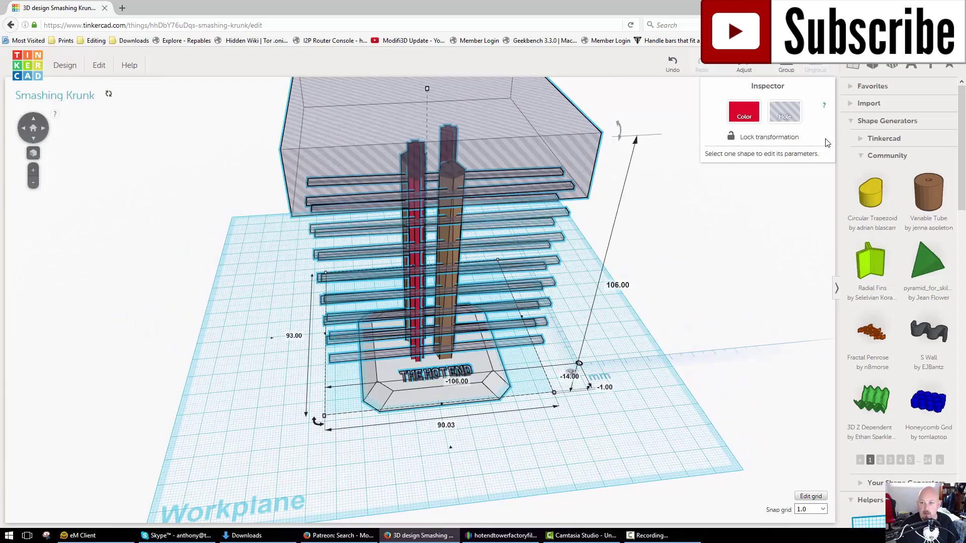
left_click(786, 65)
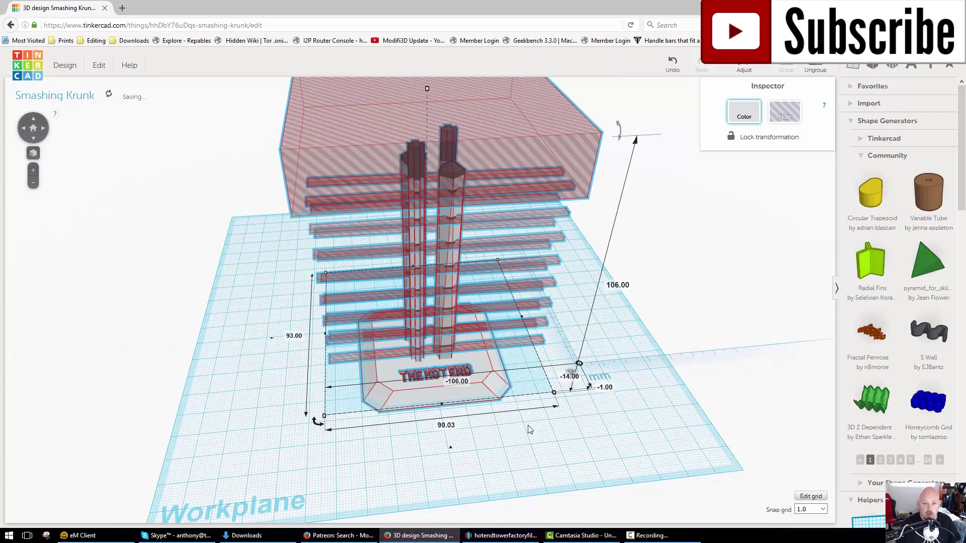
Orbit and zoom around the grouped 86 mm tower on its 60 by 59 mm base.
mouse_move(528, 429)
right_mouse_down()
mouse_move(543, 446)
mouse_move(557, 431)
right_mouse_up()
scroll(593, 425, "up", 5)
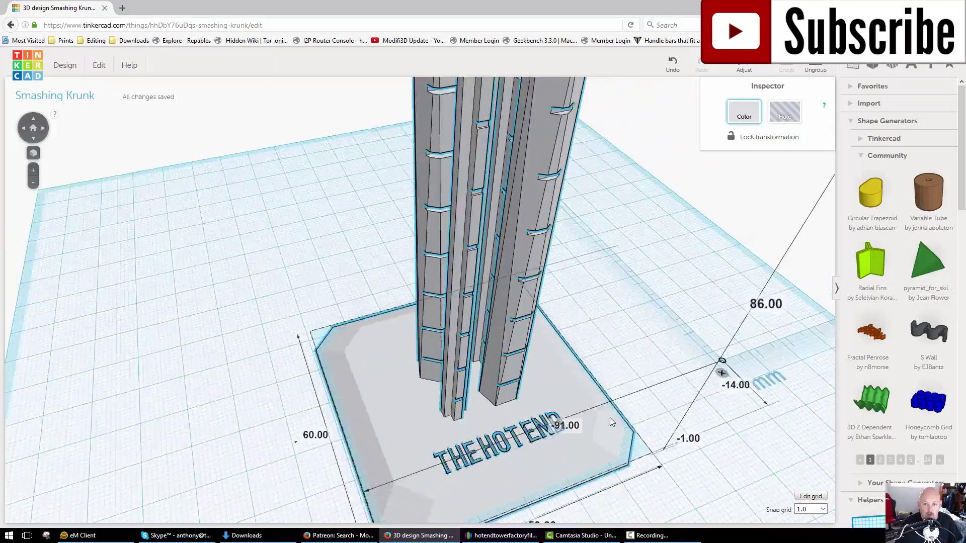
scroll(609, 416, "down", 3)
right_click_drag(599, 396, 584, 390)
scroll(490, 376, "up", 3)
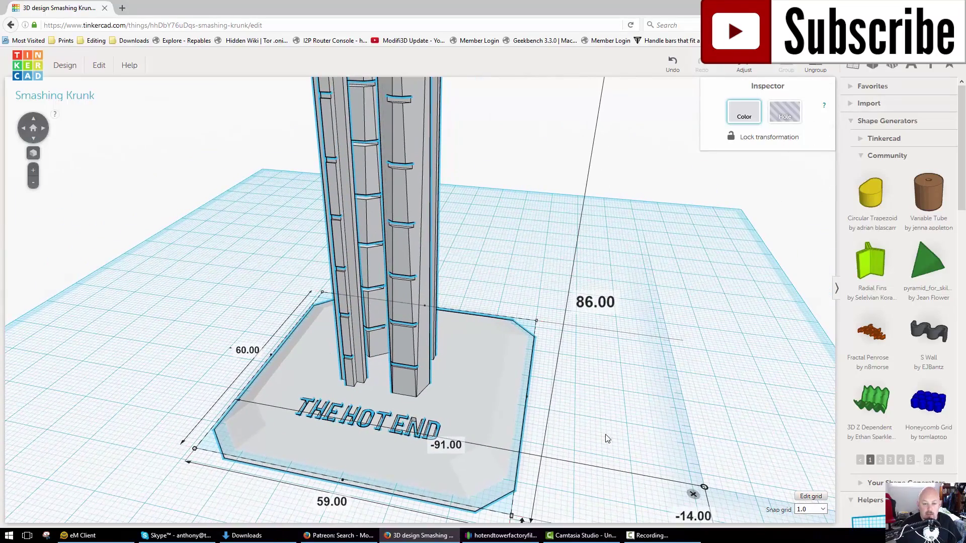
scroll(607, 439, "down", 4)
right_click_drag(534, 390, 363, 370)
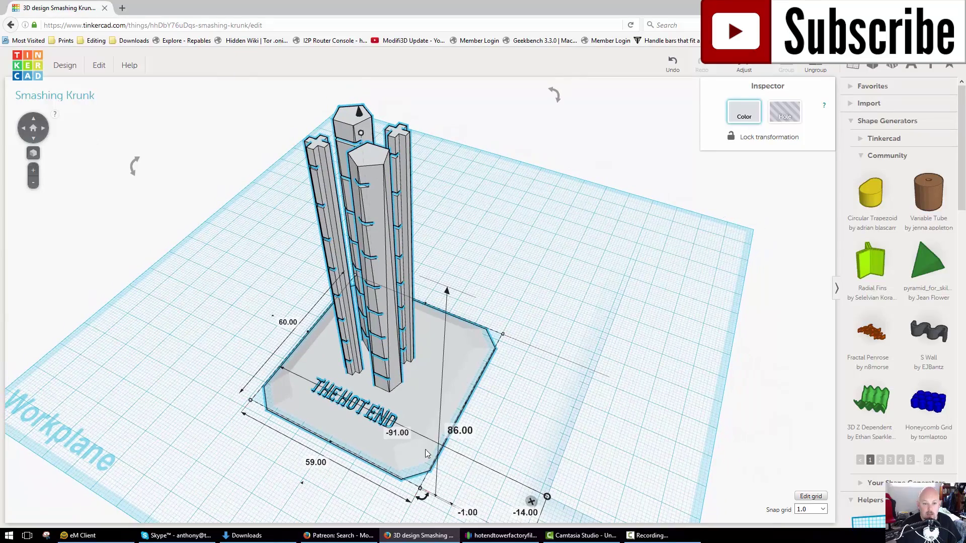
right_click_drag(424, 449, 548, 412)
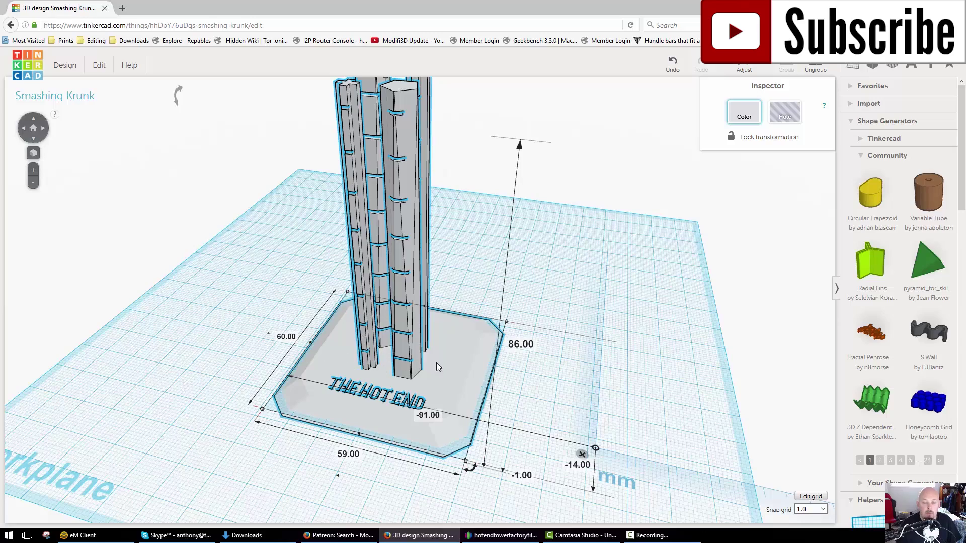
right_click_drag(508, 384, 500, 355)
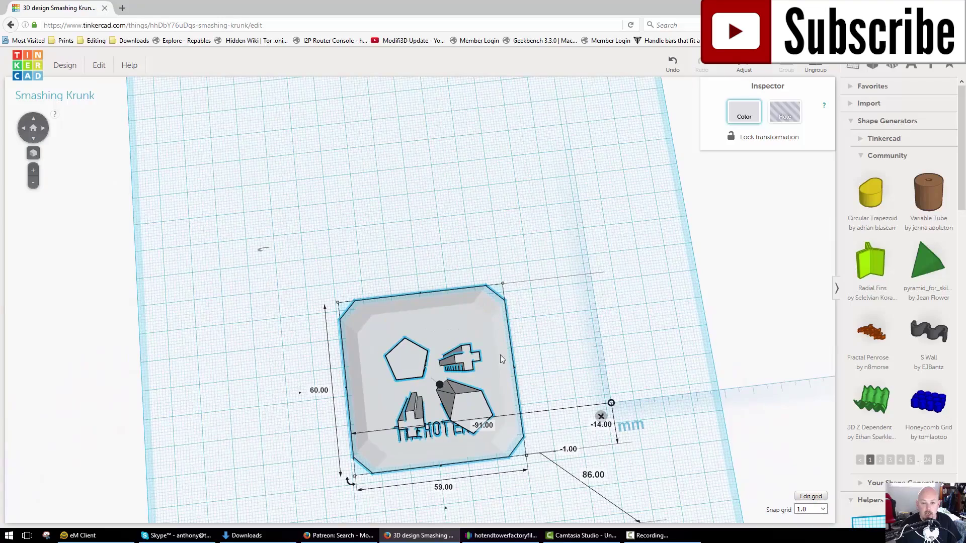
right_click_drag(509, 394, 593, 328)
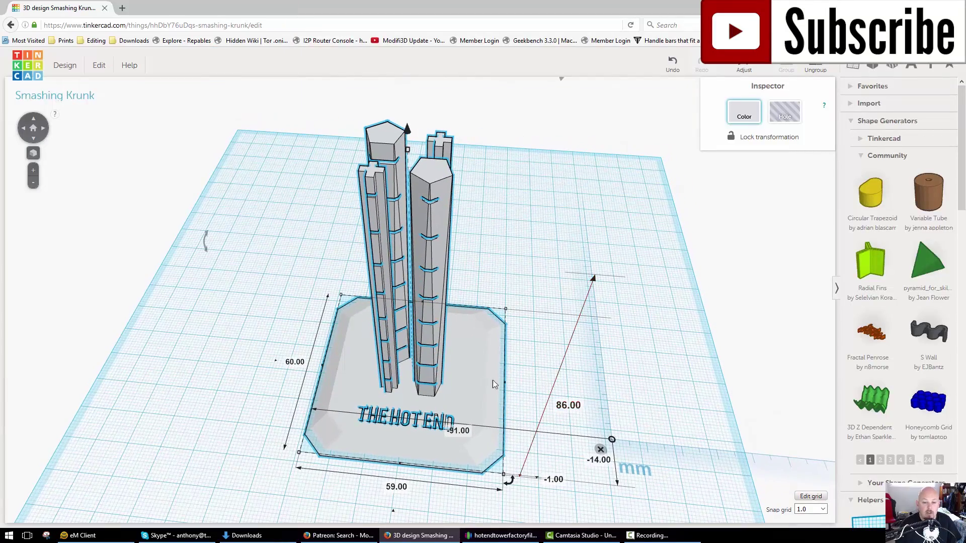
right_click_drag(533, 410, 549, 378)
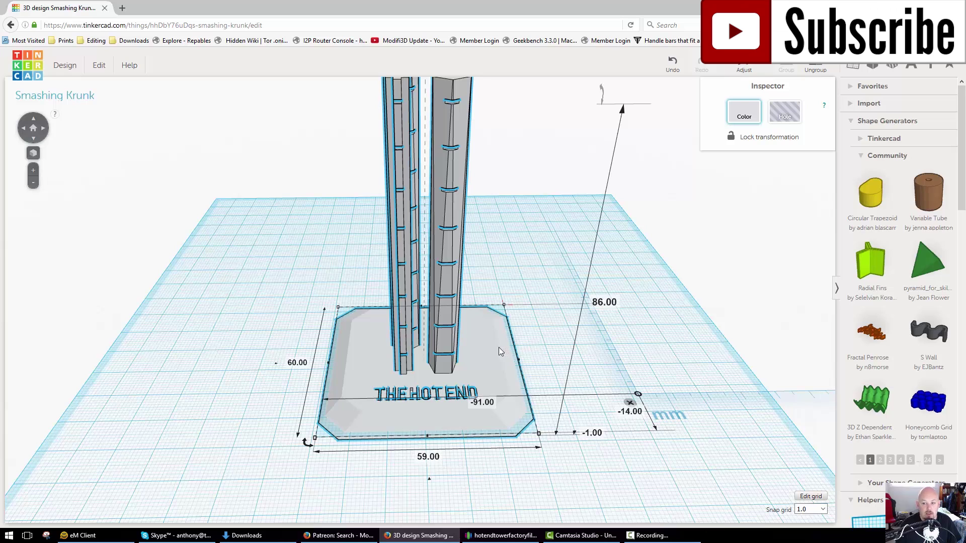
right_click_drag(557, 350, 551, 361)
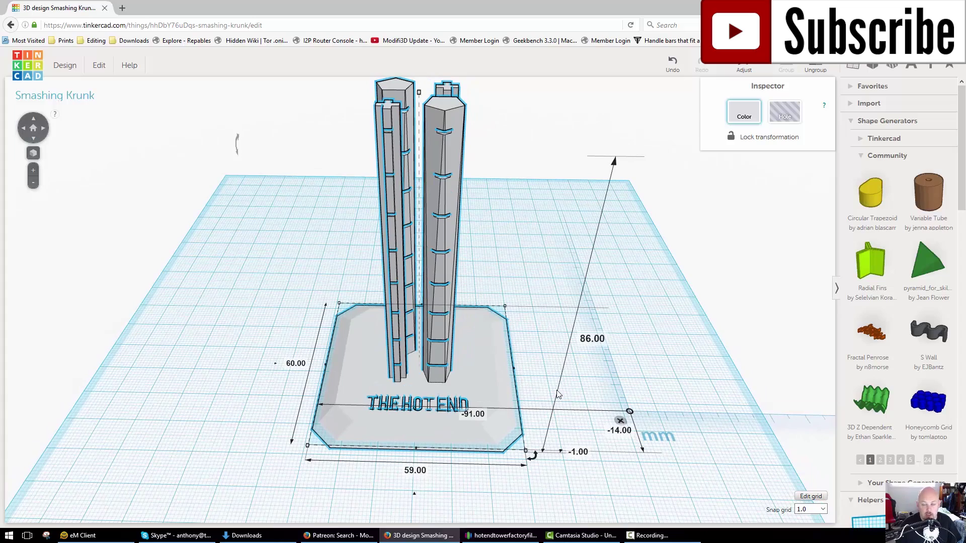
mouse_move(567, 402)
right_mouse_down()
mouse_move(517, 410)
mouse_move(583, 400)
right_mouse_up()
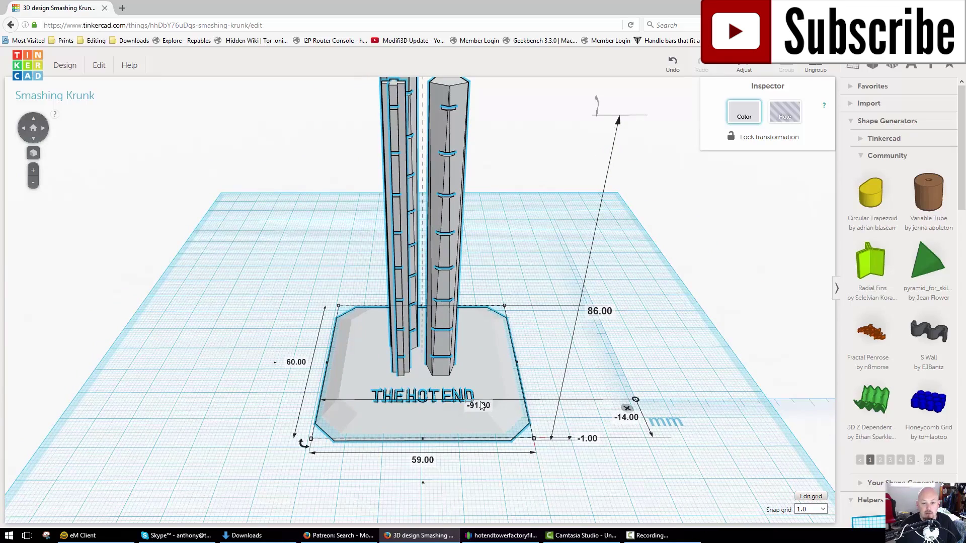
right_click_drag(576, 371, 578, 419)
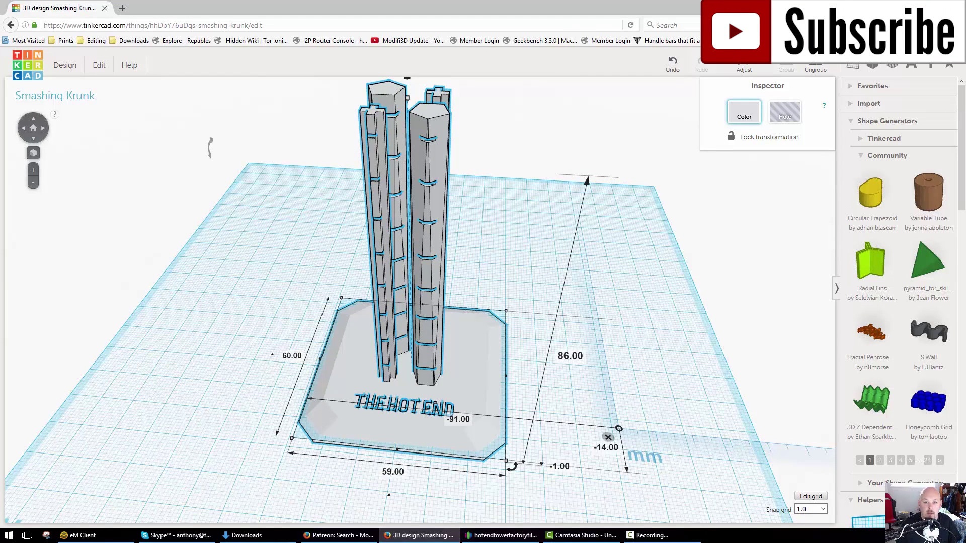
right_click_drag(612, 400, 591, 363)
right_click_drag(499, 373, 532, 373)
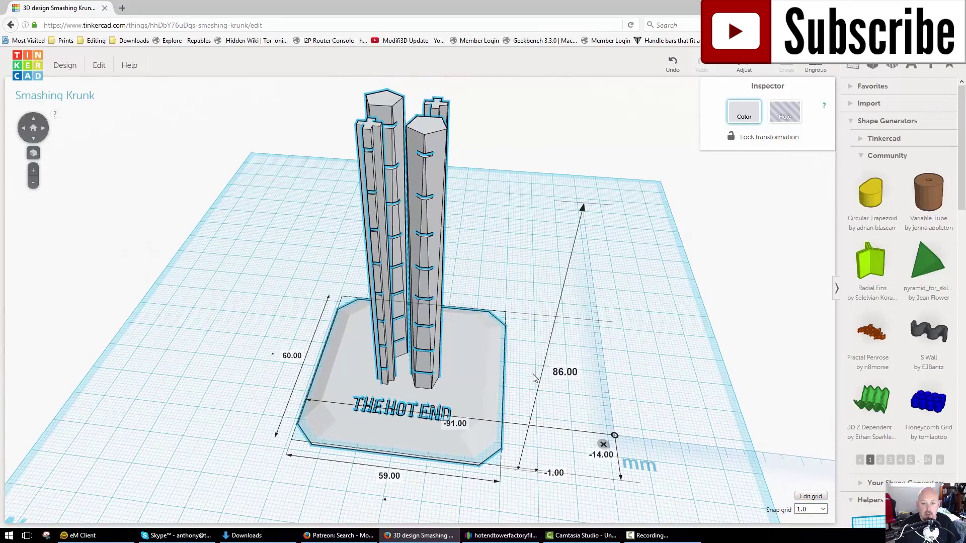
right_click_drag(675, 374, 855, 243)
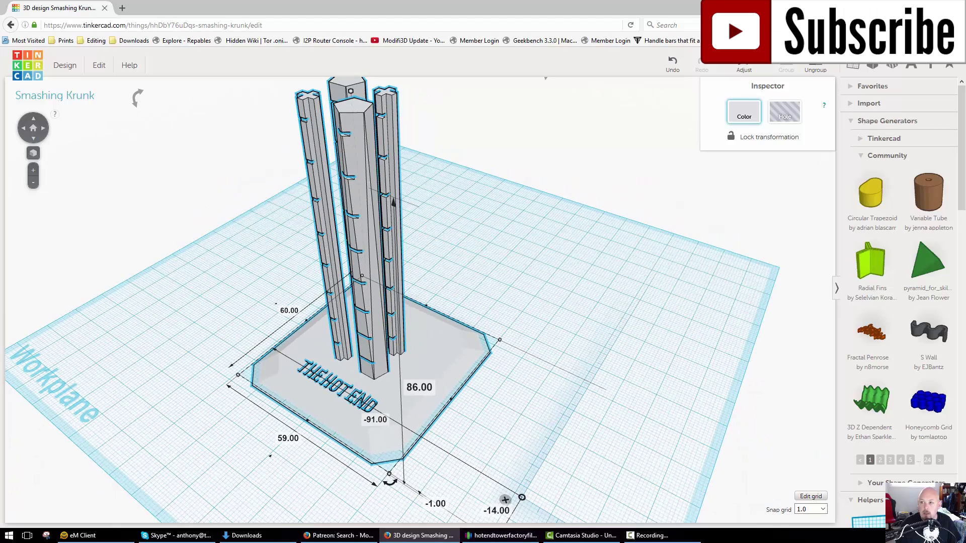
Switch to the hotendtowerfactoryfile project in Simplify3D and orbit to a diagonal tower view.
key("super+d")
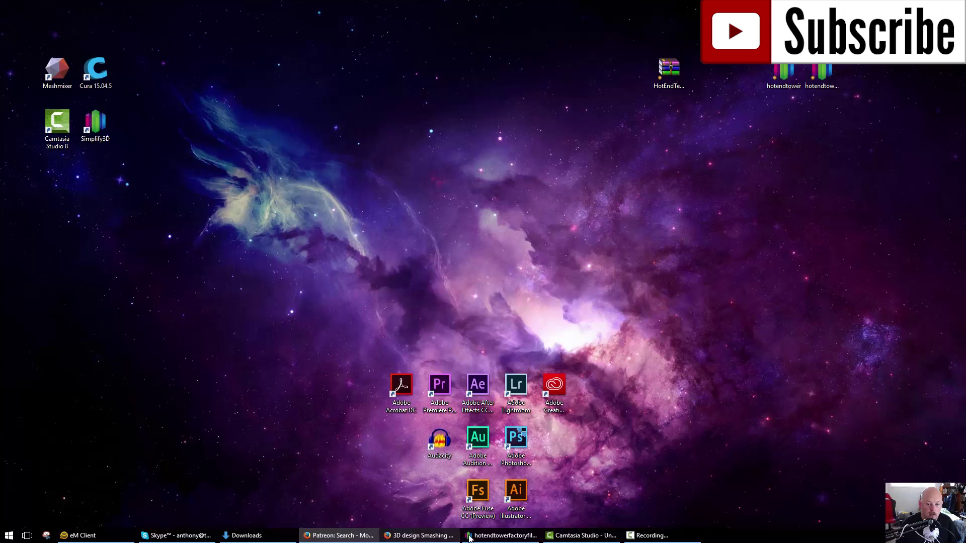
left_click(503, 535)
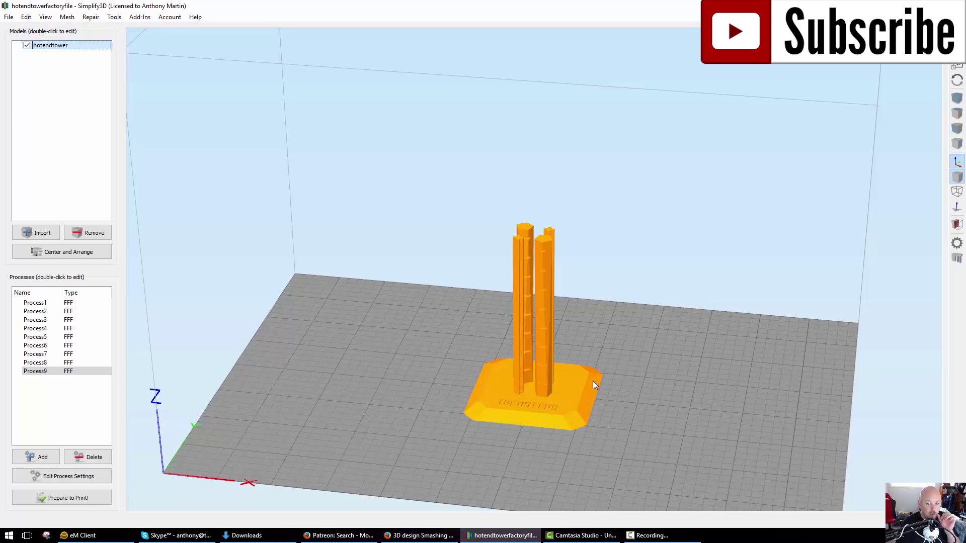
left_click_drag(592, 381, 653, 374)
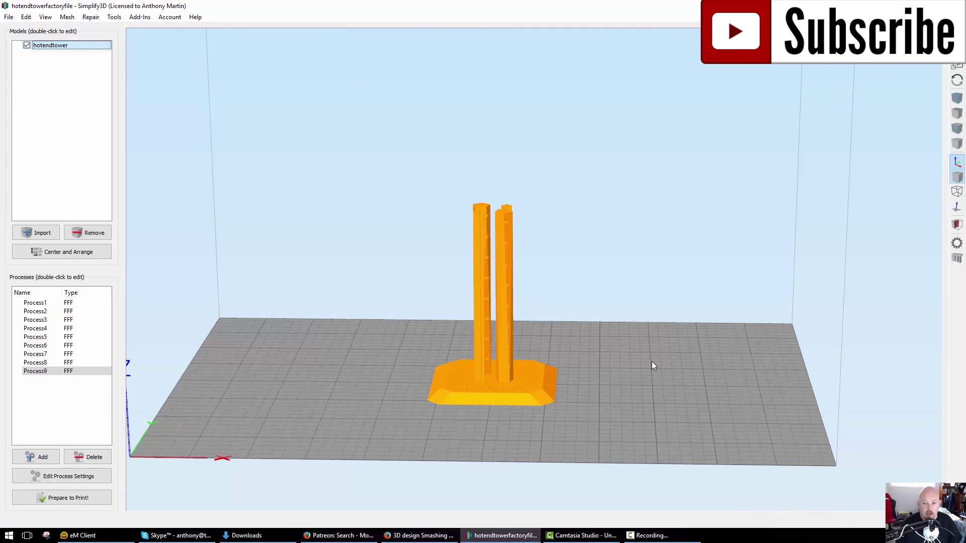
scroll(651, 362, "up", 6)
scroll(620, 337, "down", 5)
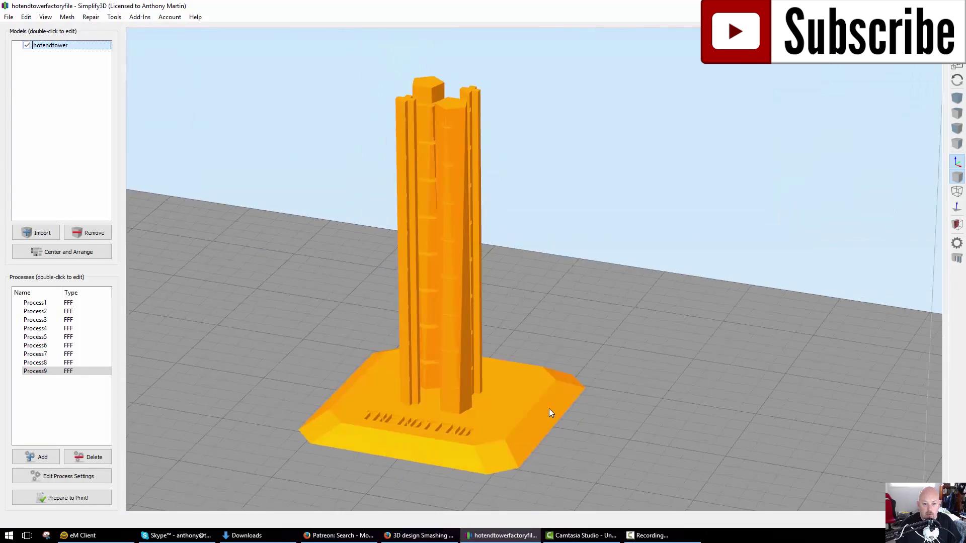
left_click_drag(549, 408, 458, 414)
scroll(457, 413, "up", 2)
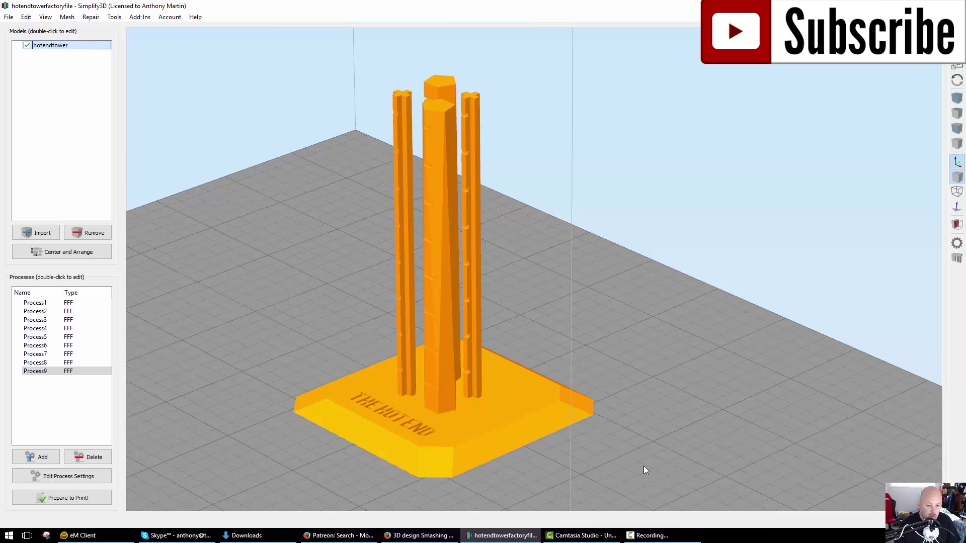
Cut through the tower in Cross Section View at heights around 13 mm and 10.57 mm, then close it.
key("ctrl+t")
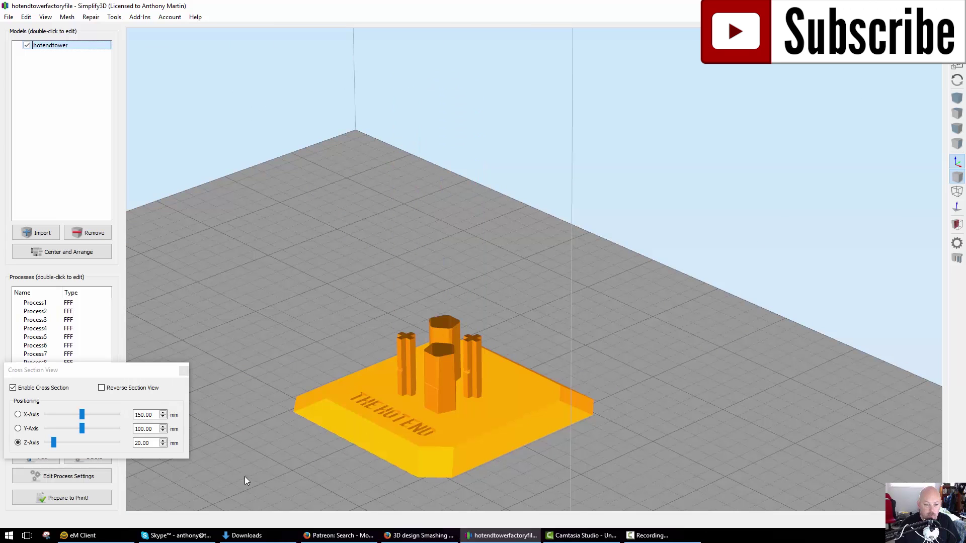
left_click_drag(54, 441, 50, 443)
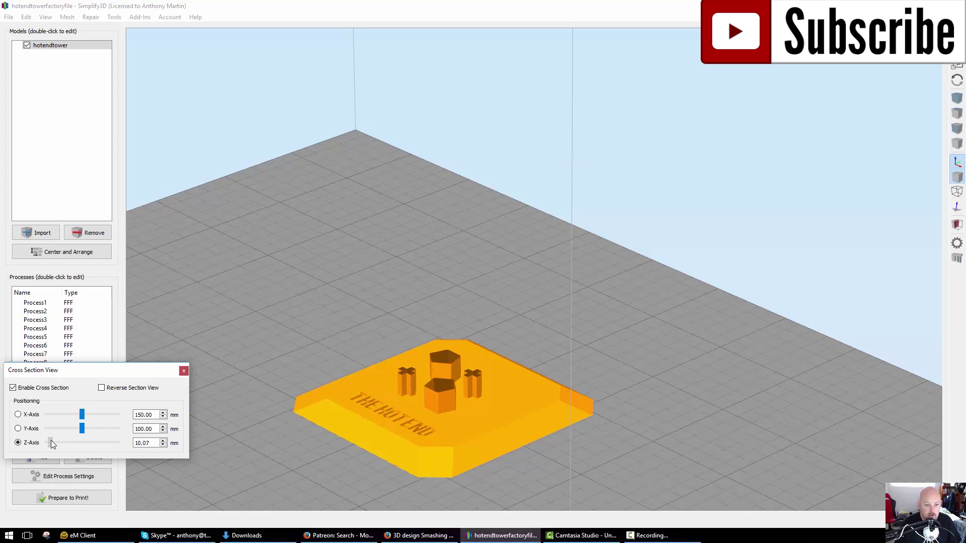
left_click(163, 446)
left_click_drag(125, 373, 143, 352)
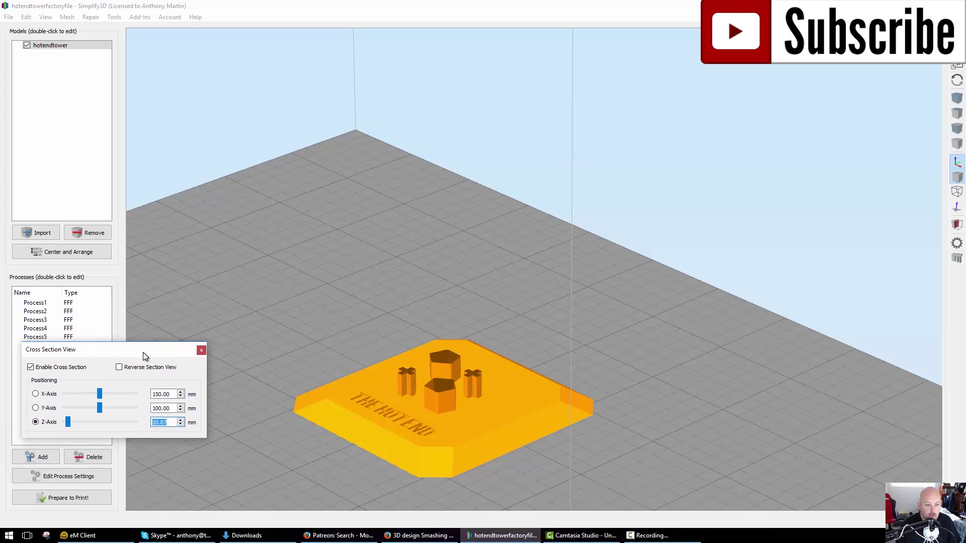
left_click(180, 420)
left_click(69, 425)
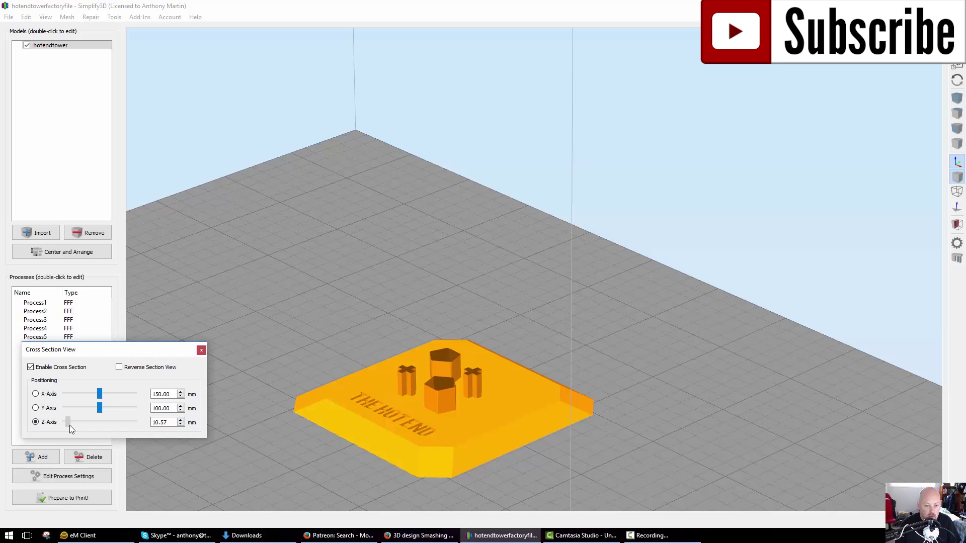
left_click_drag(70, 425, 111, 418)
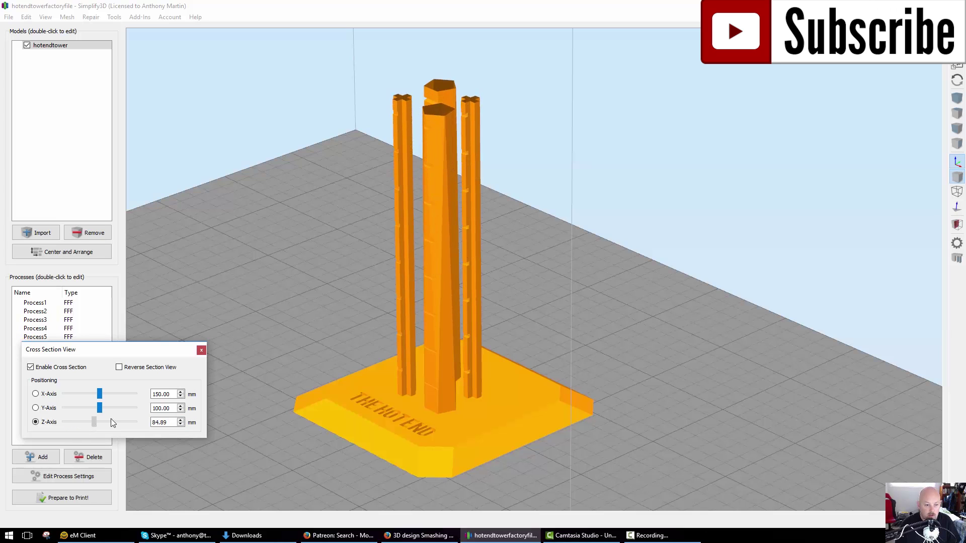
left_click(200, 351)
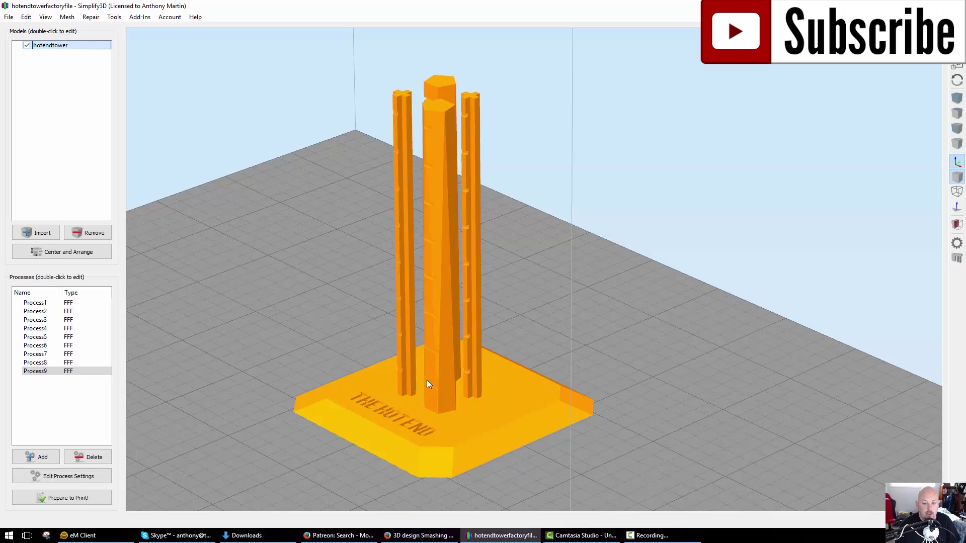
Orbit around the tower model to view it from lower, side-on angles.
left_click_drag(535, 423, 606, 400)
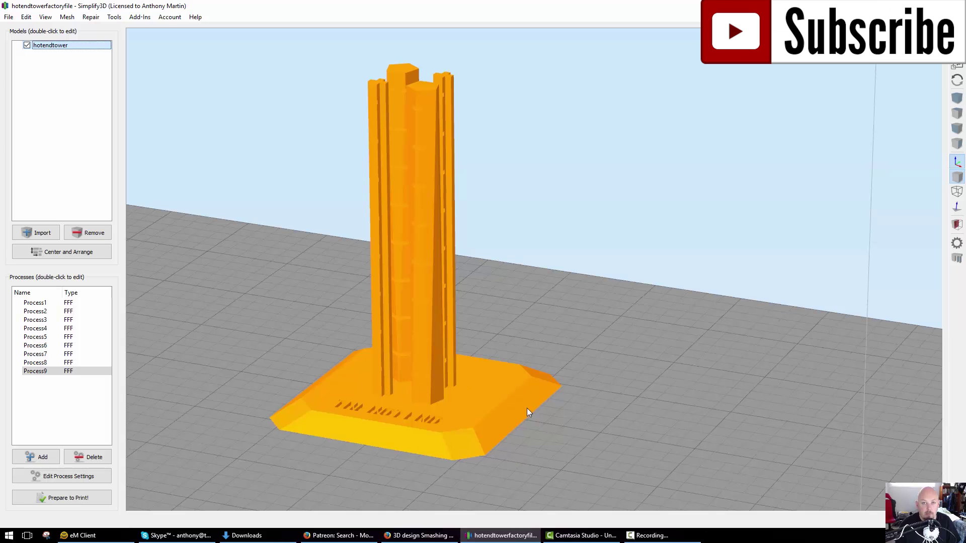
left_click_drag(527, 409, 638, 456)
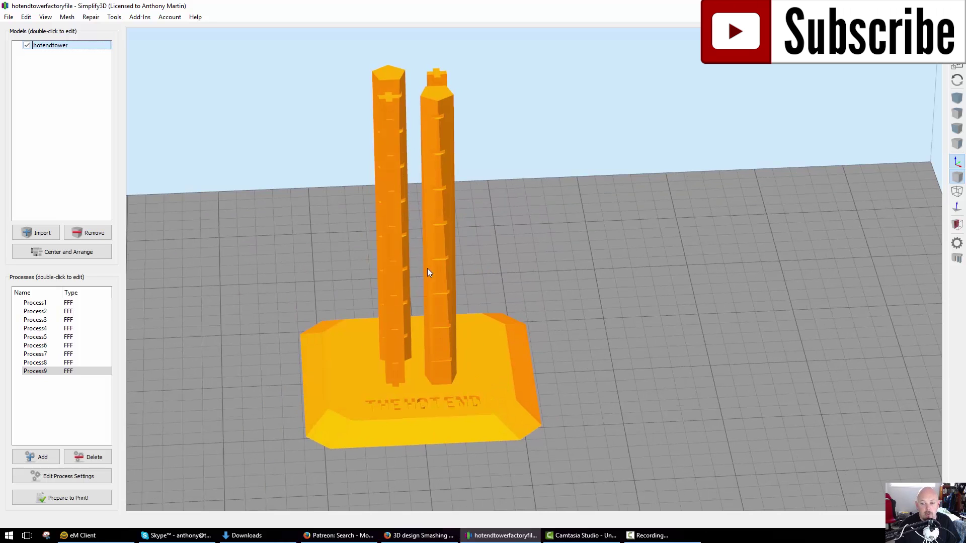
left_click_drag(566, 394, 589, 385)
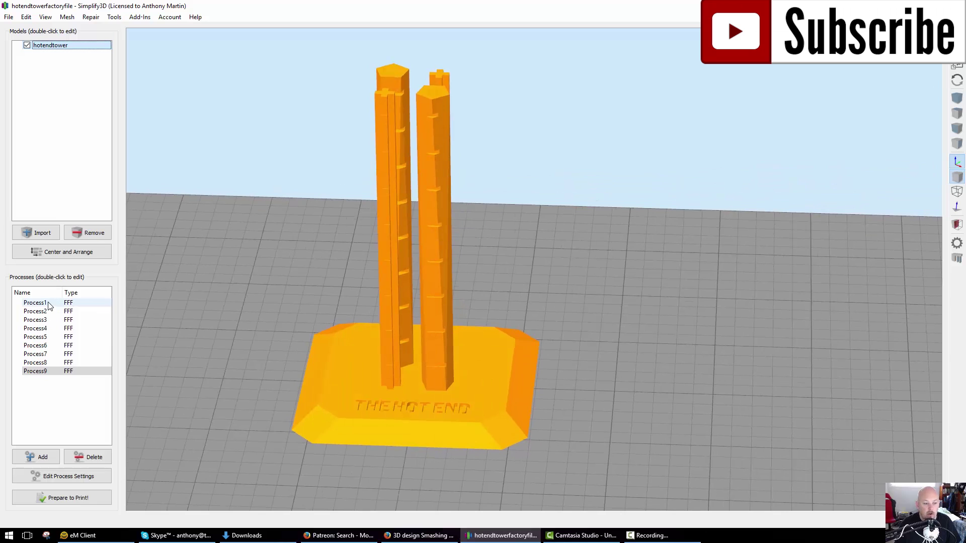
double_click(35, 303)
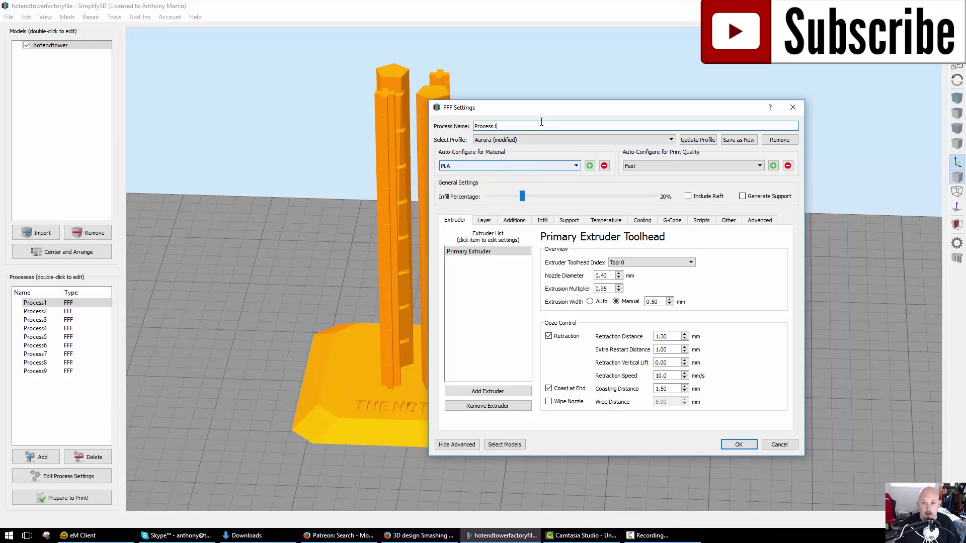
left_click_drag(555, 108, 557, 130)
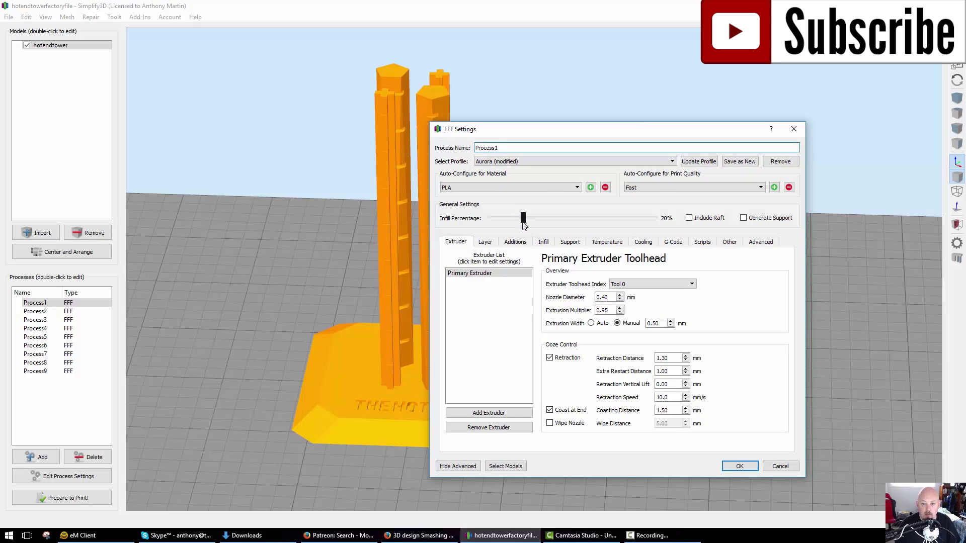
left_click(490, 243)
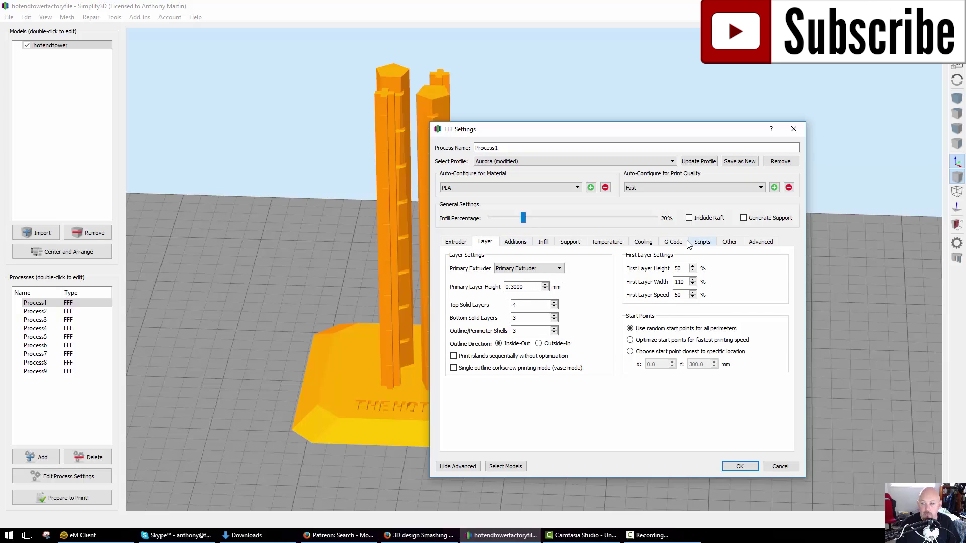
left_click(725, 244)
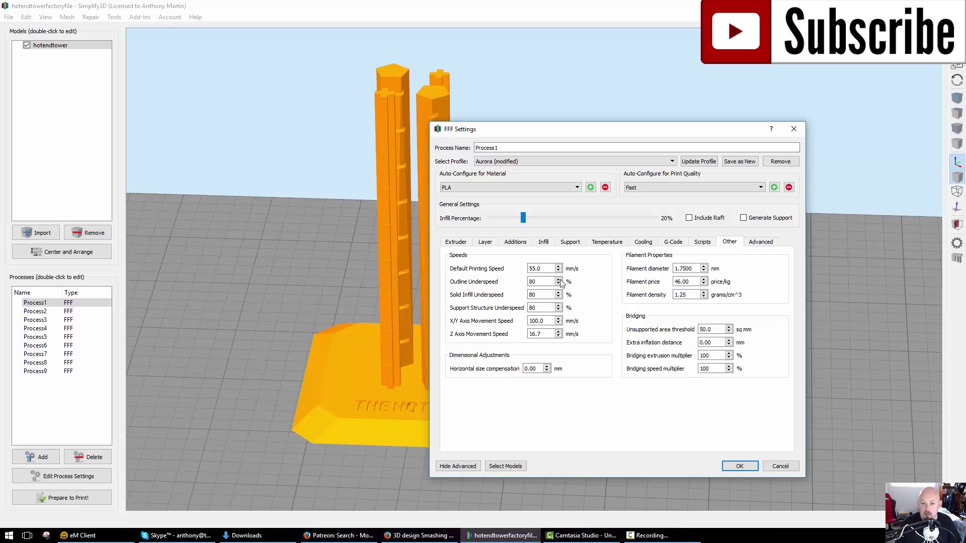
left_click(755, 244)
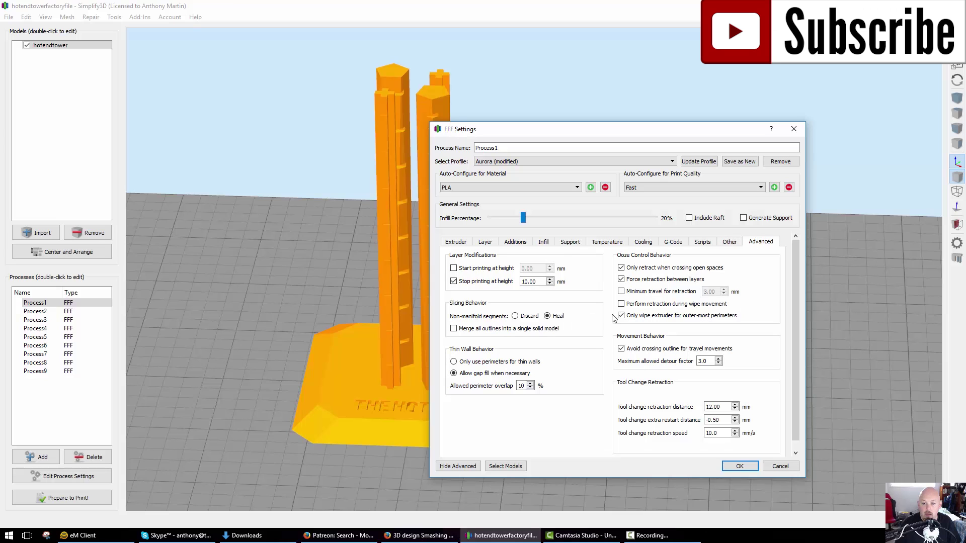
left_click_drag(575, 133, 657, 95)
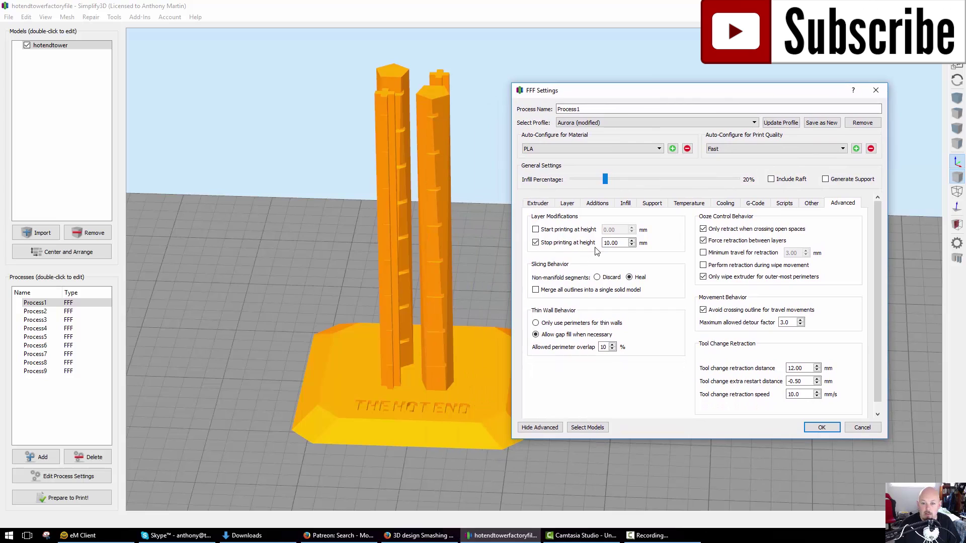
left_click(619, 243)
left_click(688, 203)
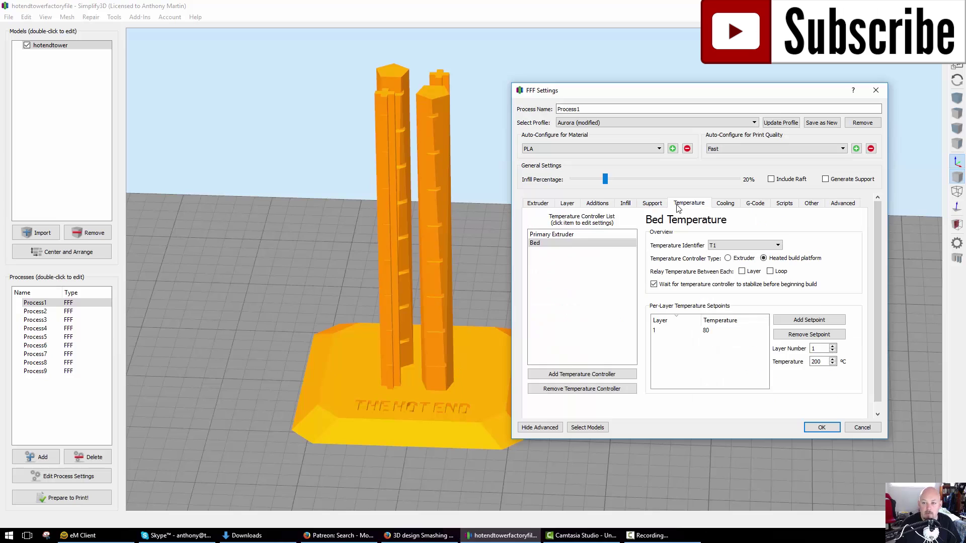
left_click(571, 235)
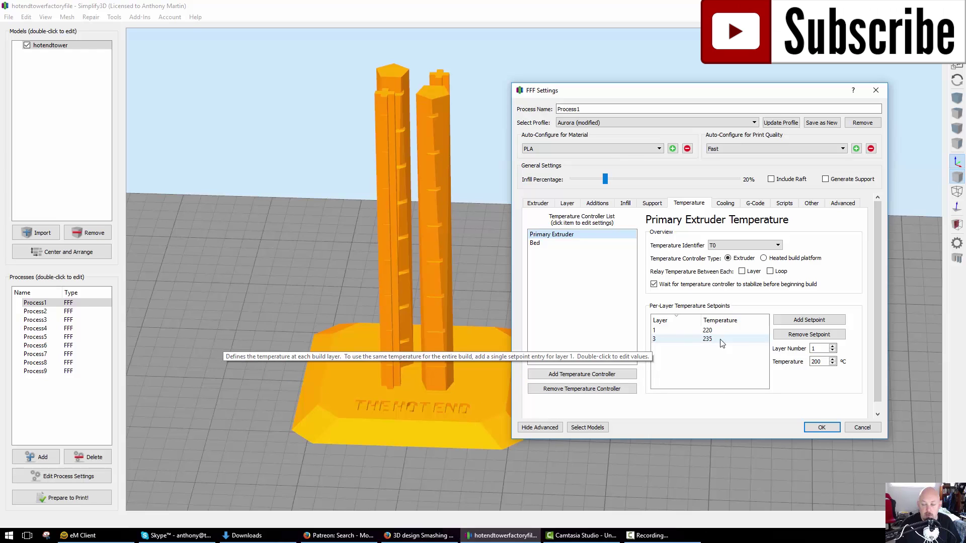
left_click(864, 431)
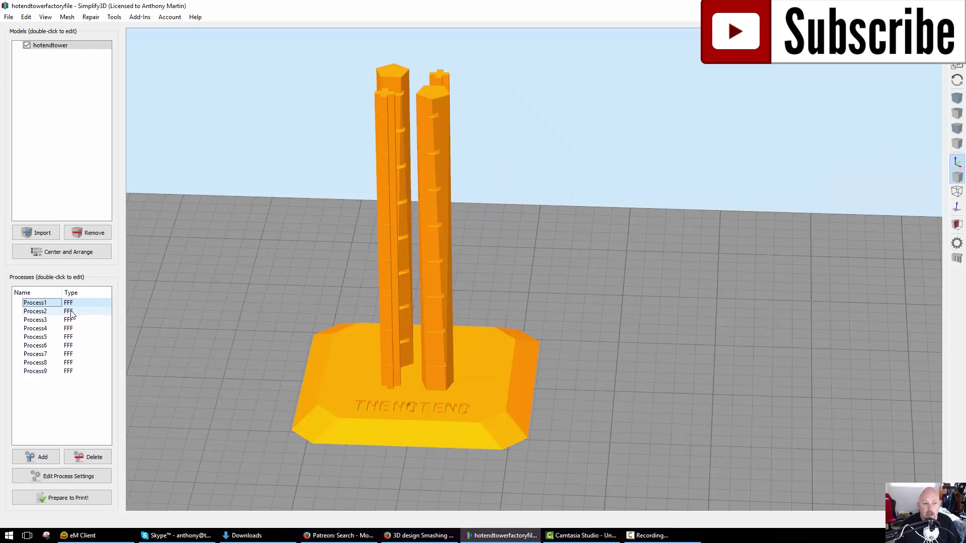
double_click(35, 311)
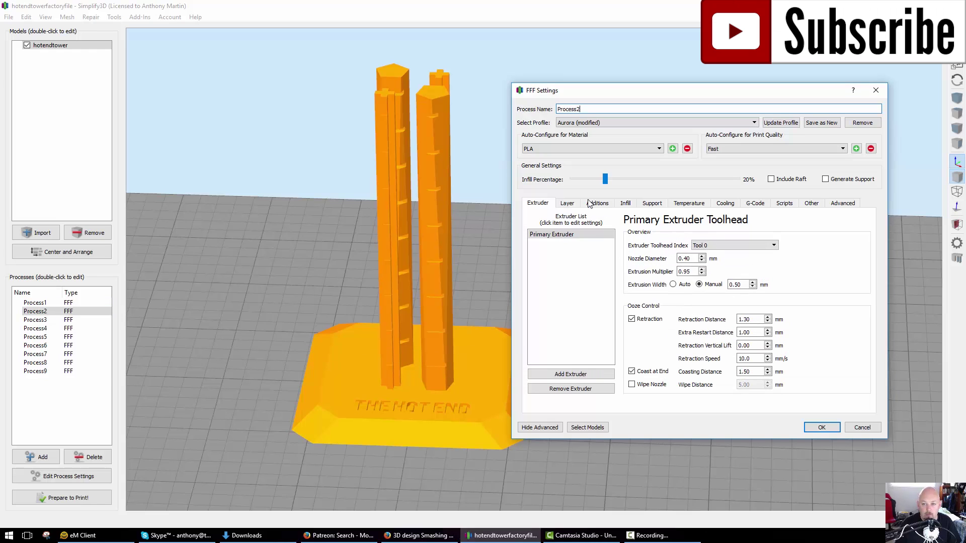
left_click(653, 204)
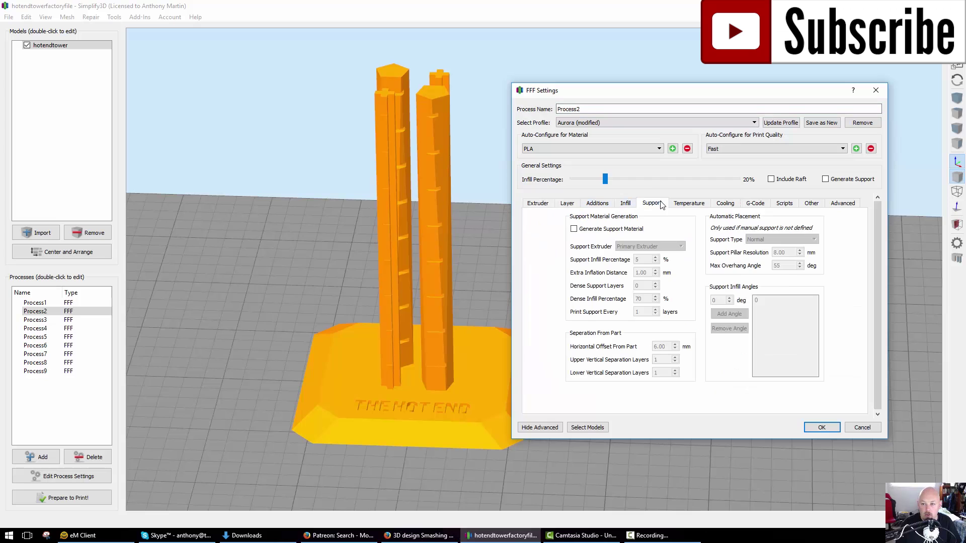
left_click(683, 205)
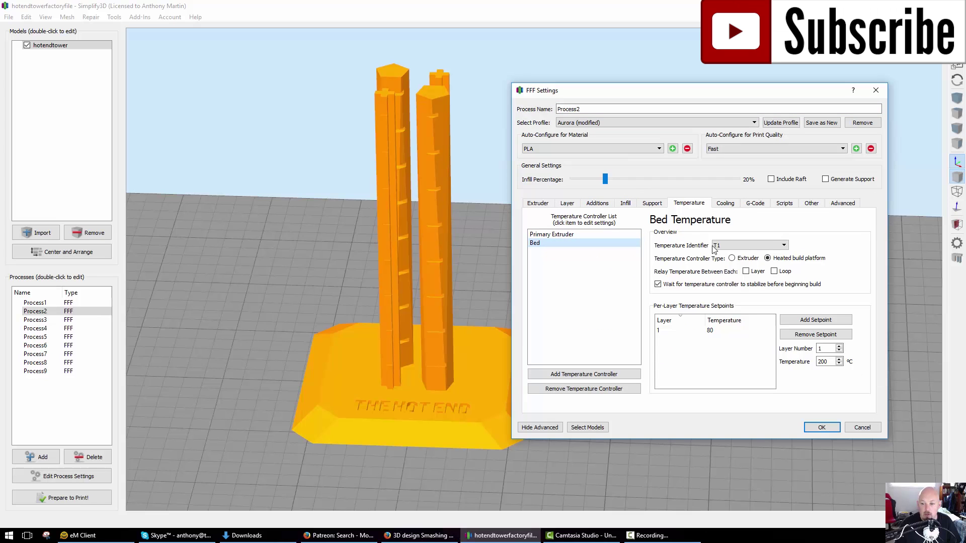
left_click(593, 235)
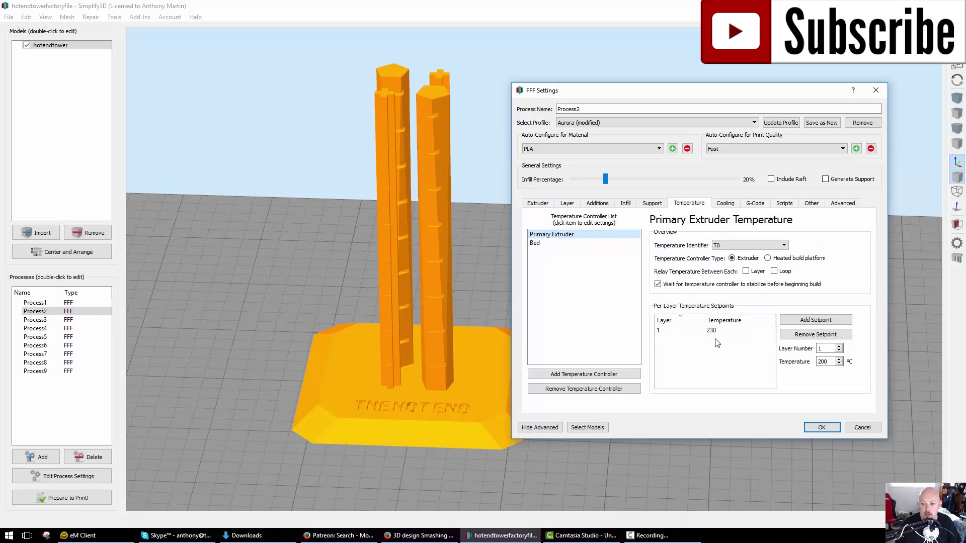
left_click(713, 331)
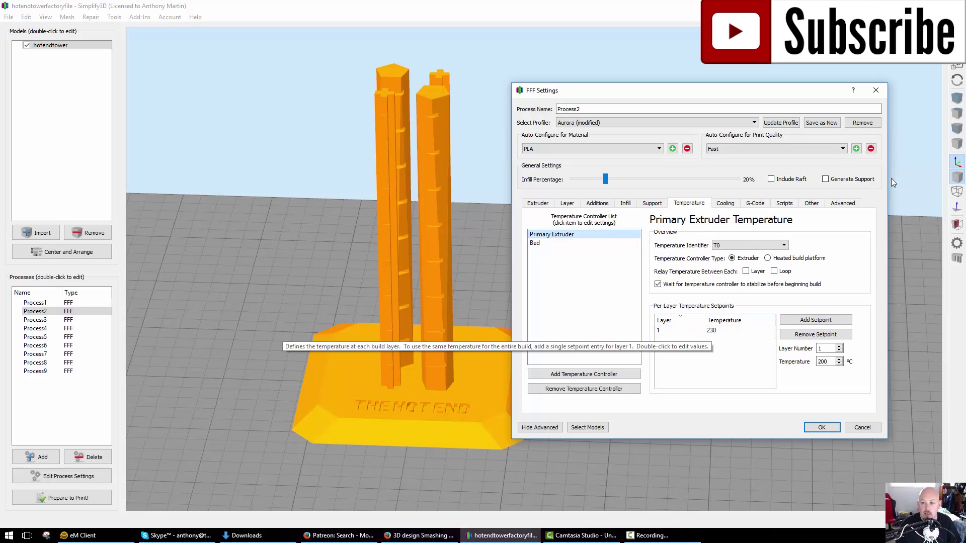
left_click(832, 204)
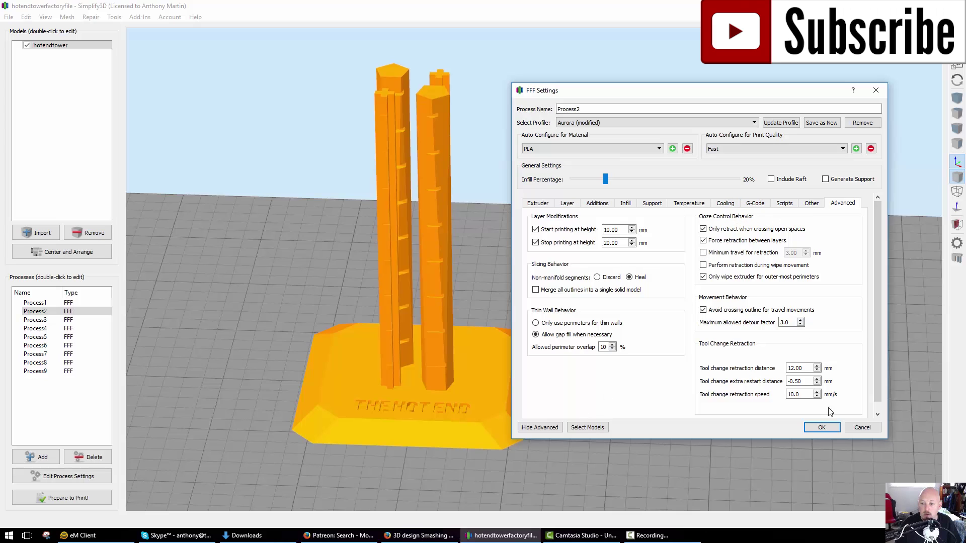
left_click(862, 427)
double_click(35, 320)
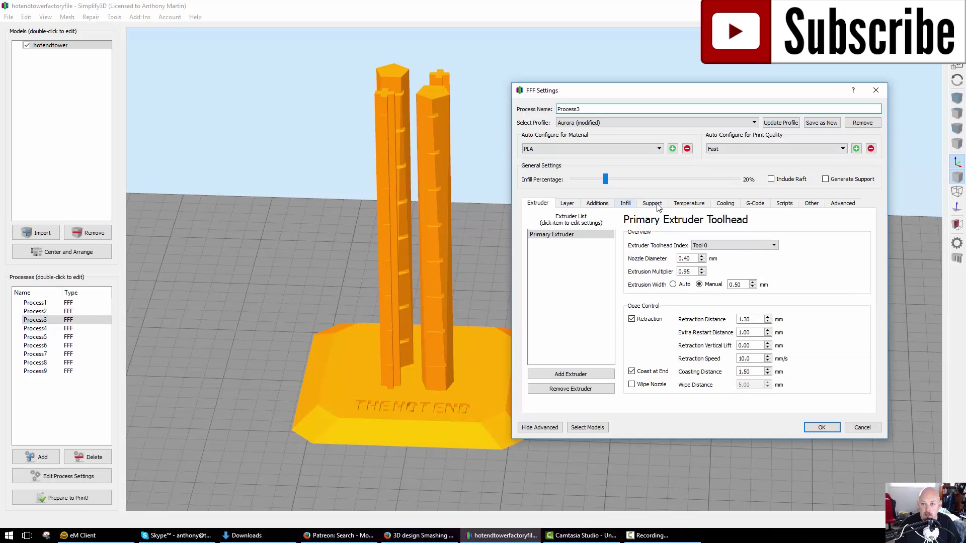
left_click(689, 203)
left_click(581, 235)
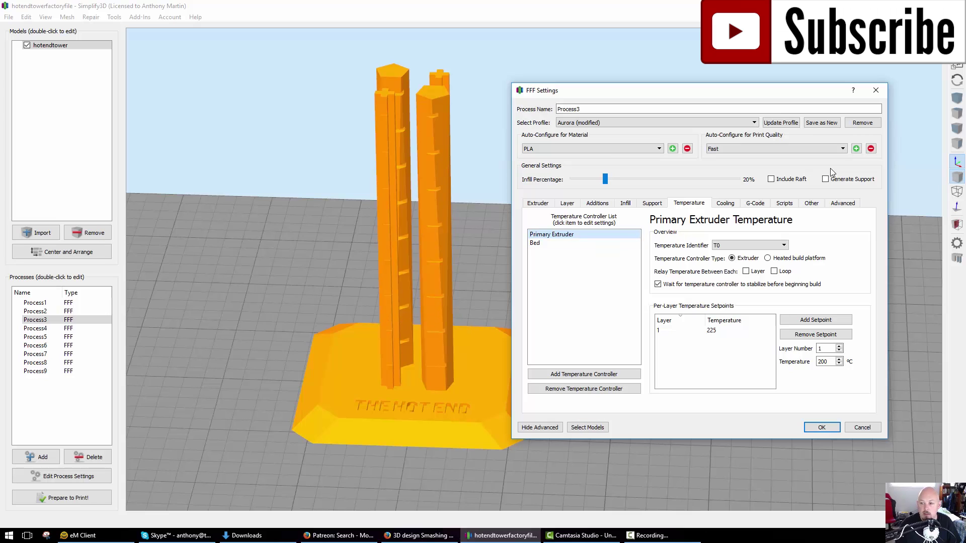
left_click(842, 203)
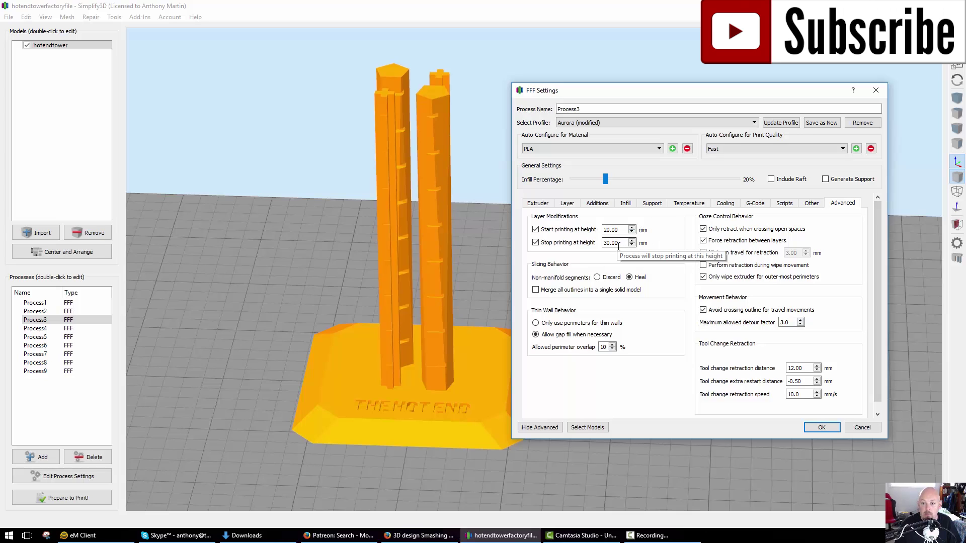
left_click(858, 426)
left_click_drag(621, 392, 614, 381)
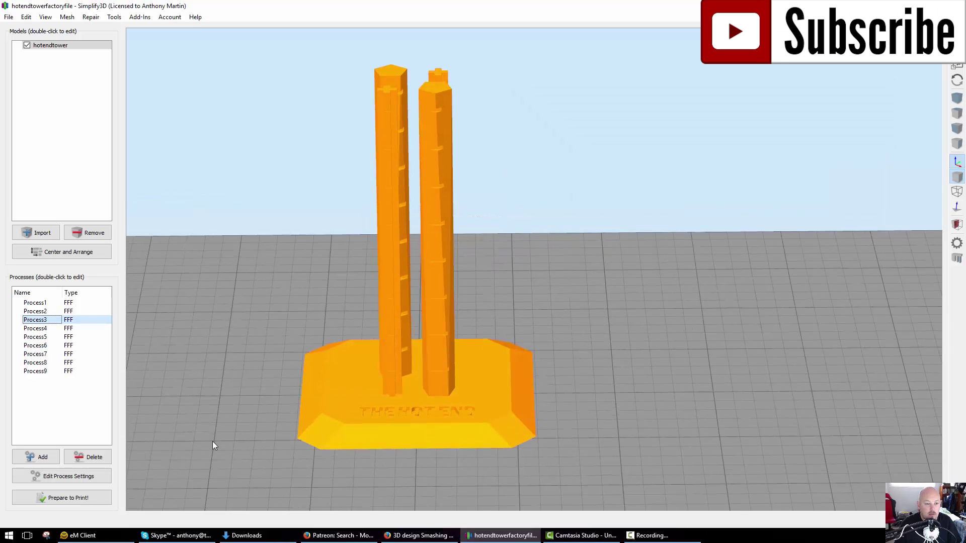
Prepare to print with all nine processes selected and slice into the toolpath preview.
left_click(61, 498)
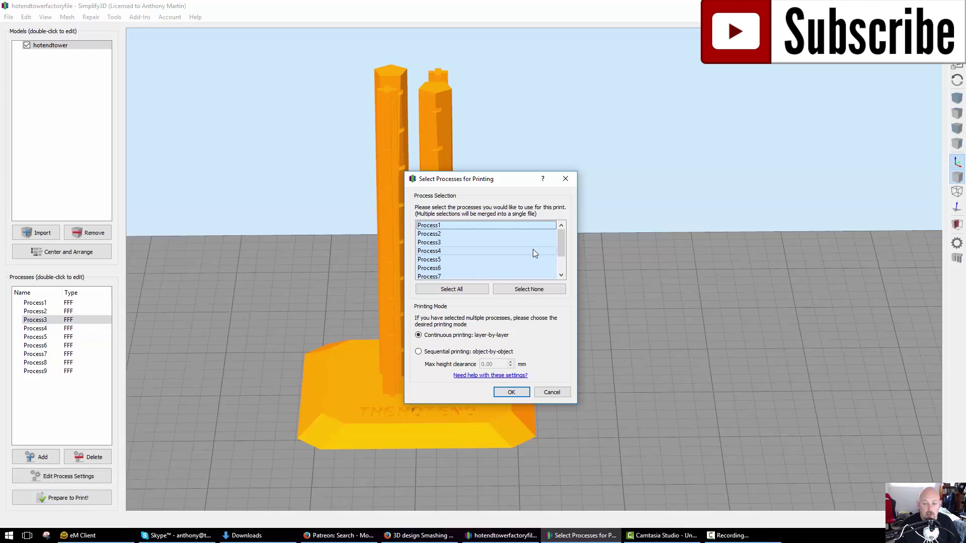
left_click_drag(563, 232, 479, 278)
left_click(470, 288)
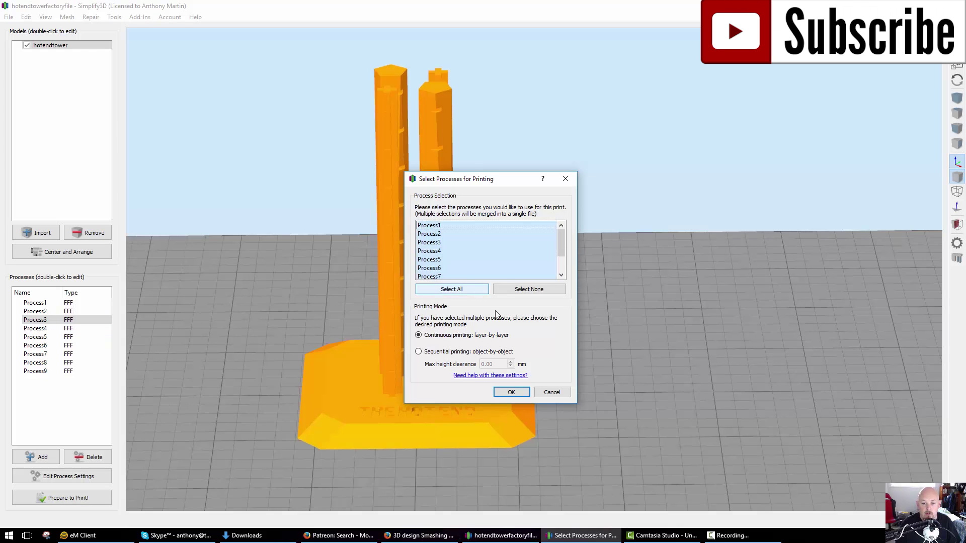
left_click(509, 393)
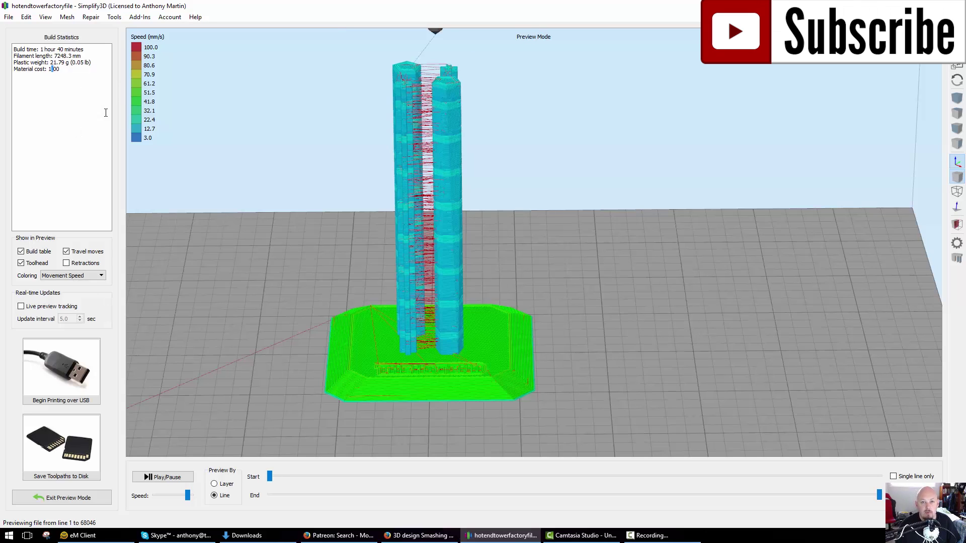
Highlight the Build Statistics lines showing the 1 hour 40 minute build time and material cost.
triple_click(47, 49)
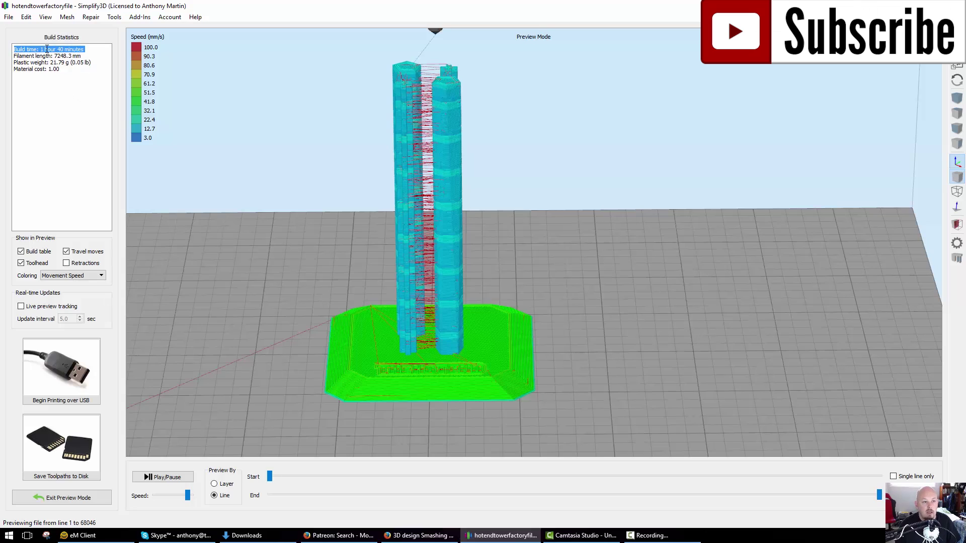
double_click(32, 71)
left_click(56, 75)
triple_click(54, 69)
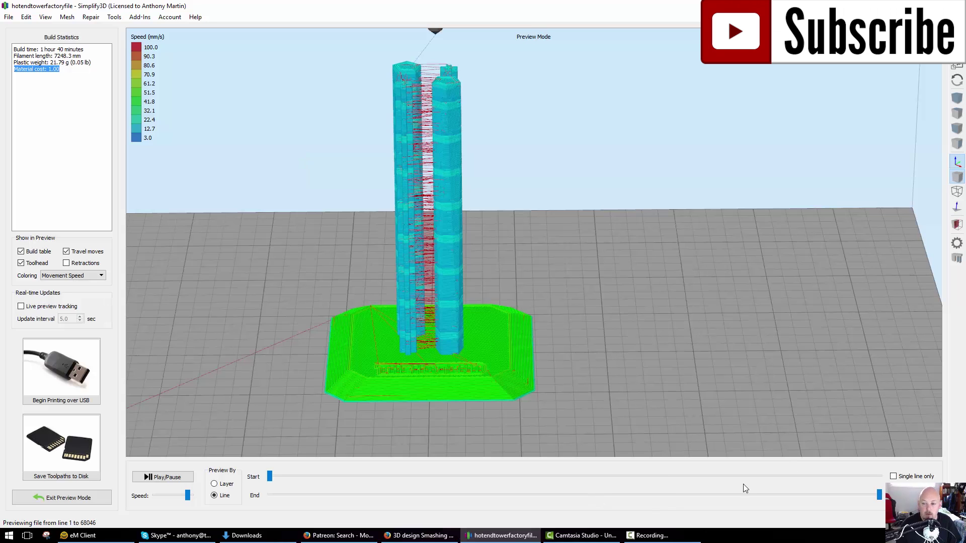
left_click(880, 495)
Drag the preview End slider back to roll the toolpaths to earlier layers.
left_click_drag(880, 497, 833, 532)
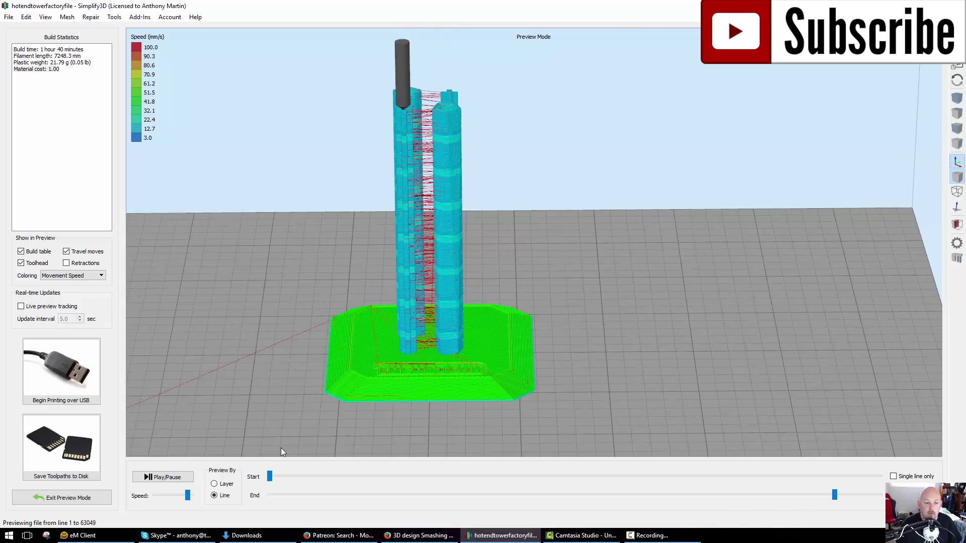
Exit the preview, review Process9's 80.00 mm start height and 190 extruder temperature, then cancel.
left_click(85, 498)
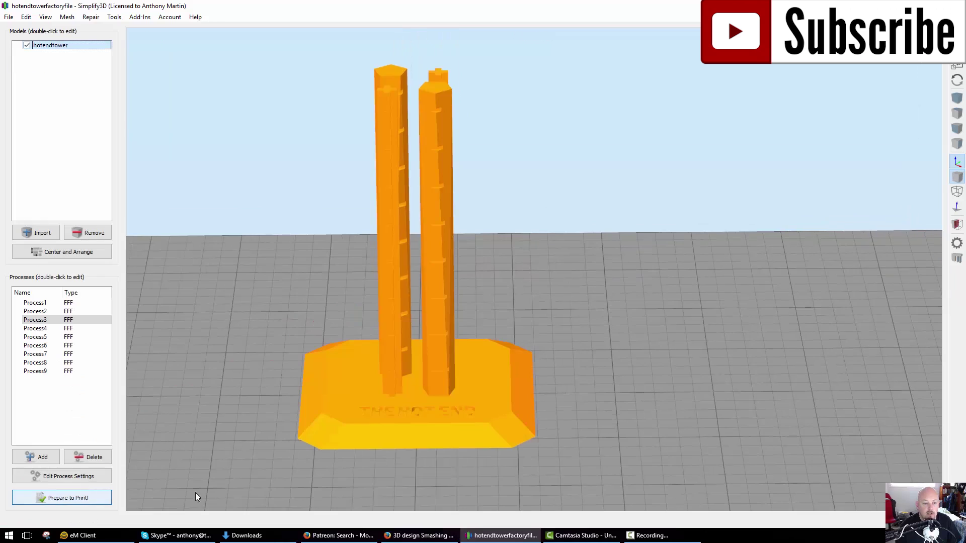
double_click(35, 370)
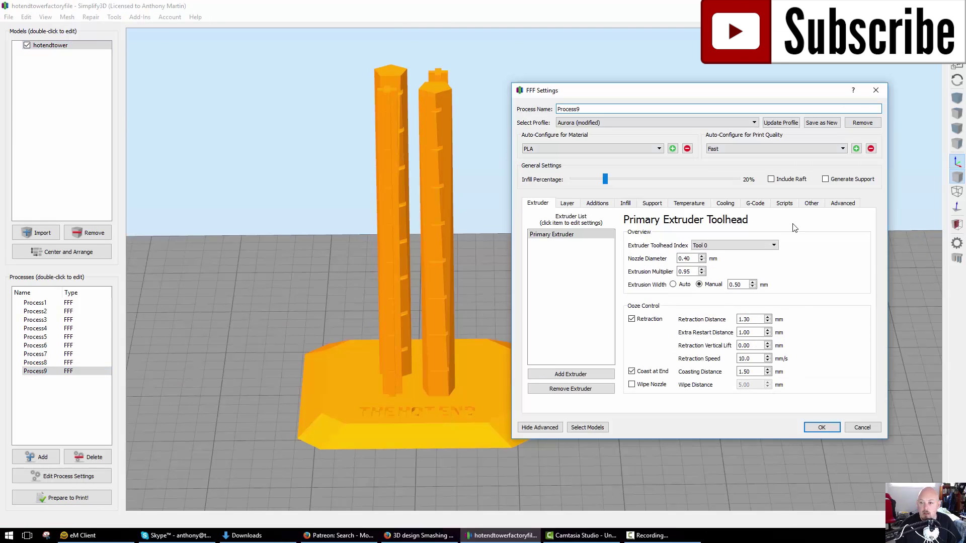
left_click(842, 202)
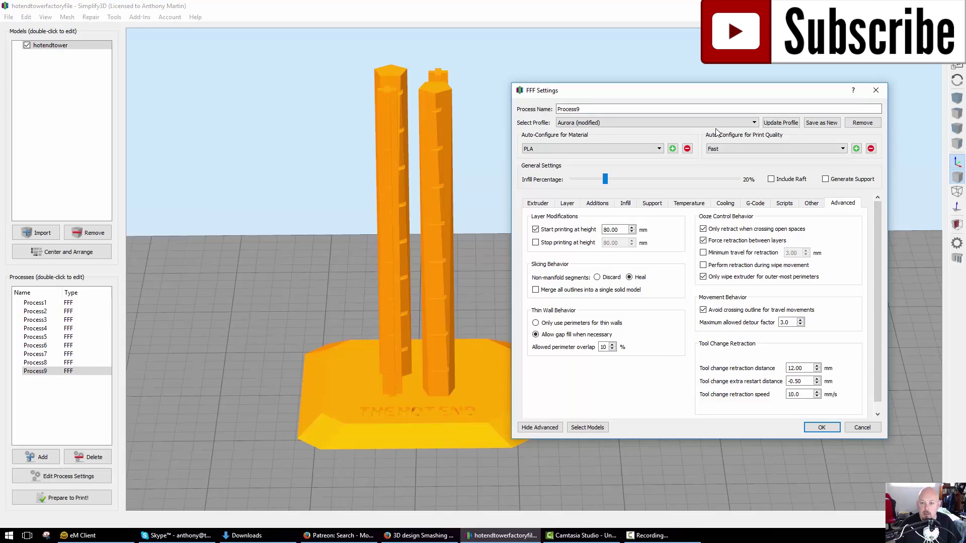
left_click(686, 203)
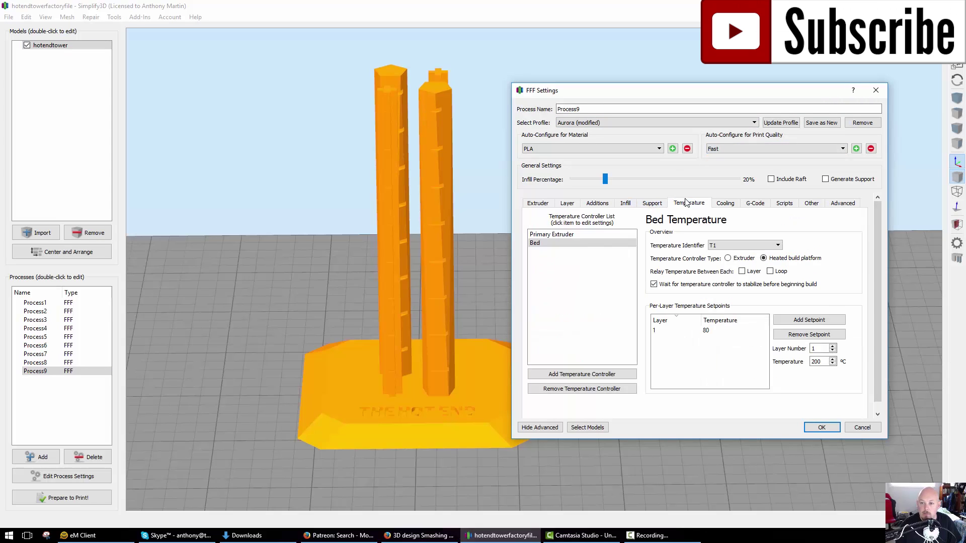
left_click(593, 235)
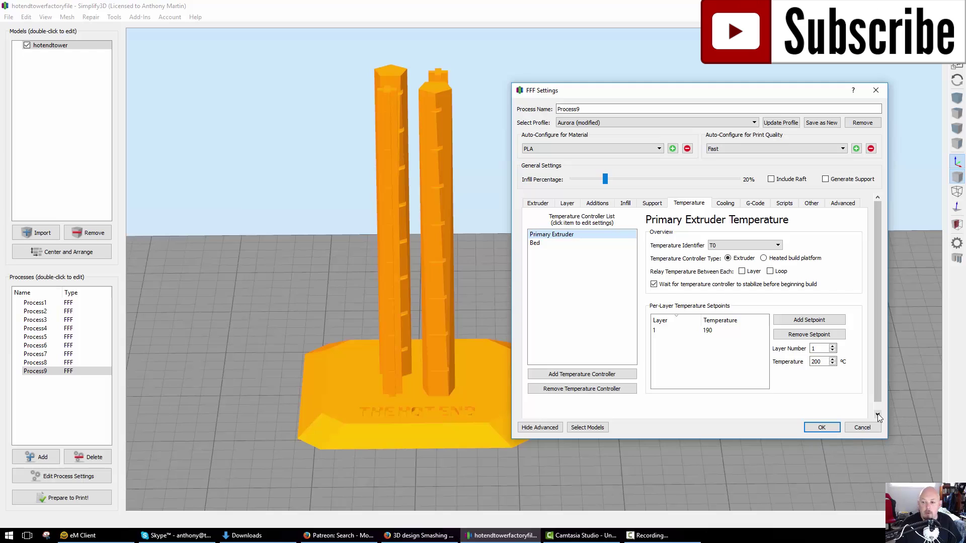
left_click(862, 428)
Orbit around the tower model from several angles, then close Simplify3D.
left_click_drag(618, 434, 369, 371)
left_click_drag(593, 232, 539, 323)
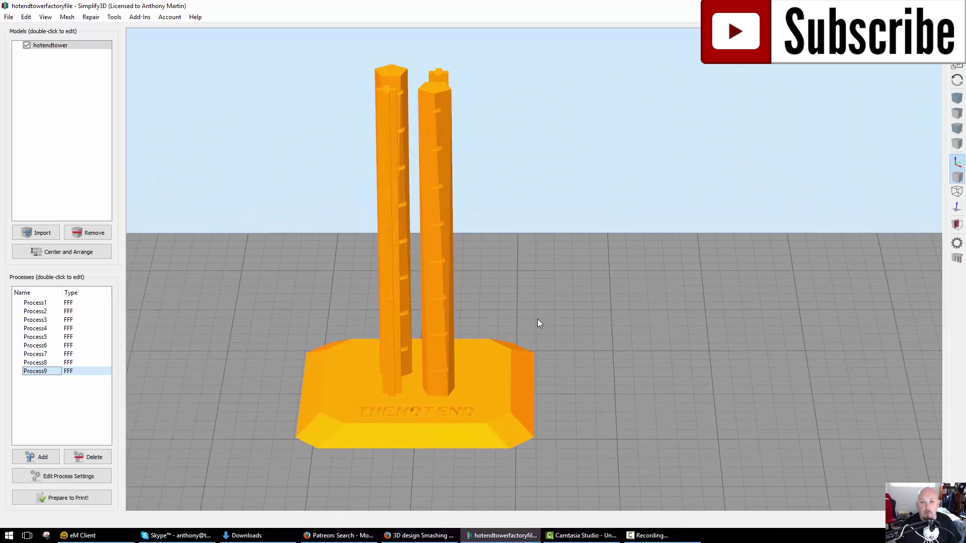
left_click_drag(605, 360, 740, 403)
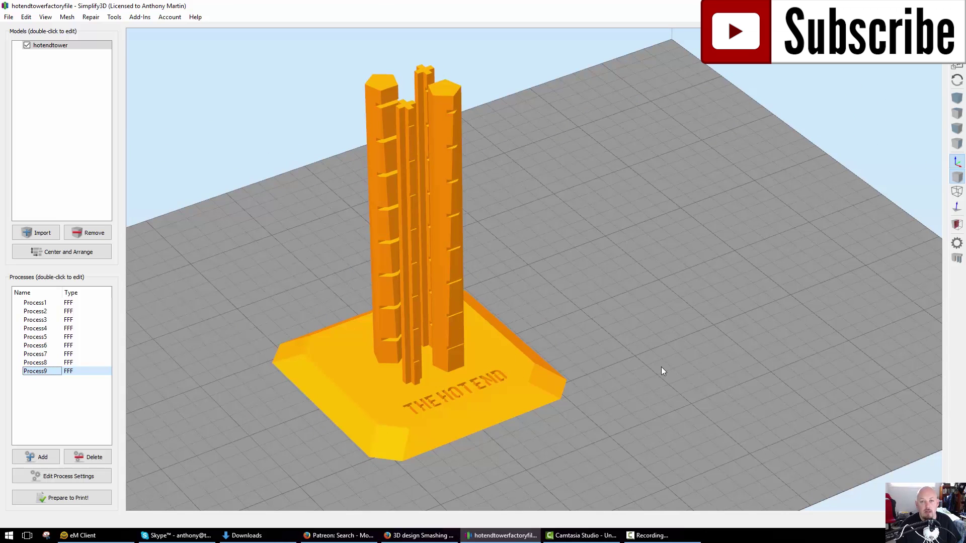
left_click_drag(689, 377, 251, 401)
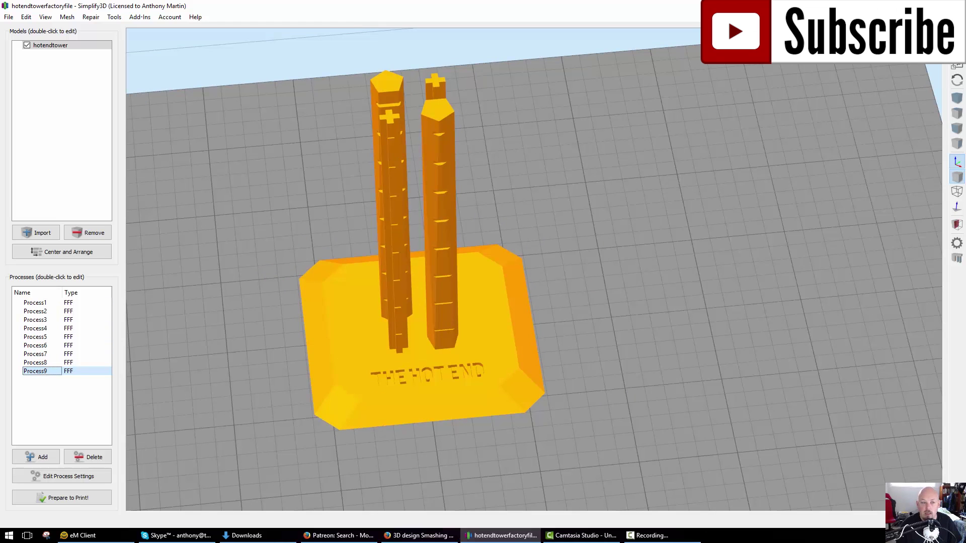
left_click(954, 6)
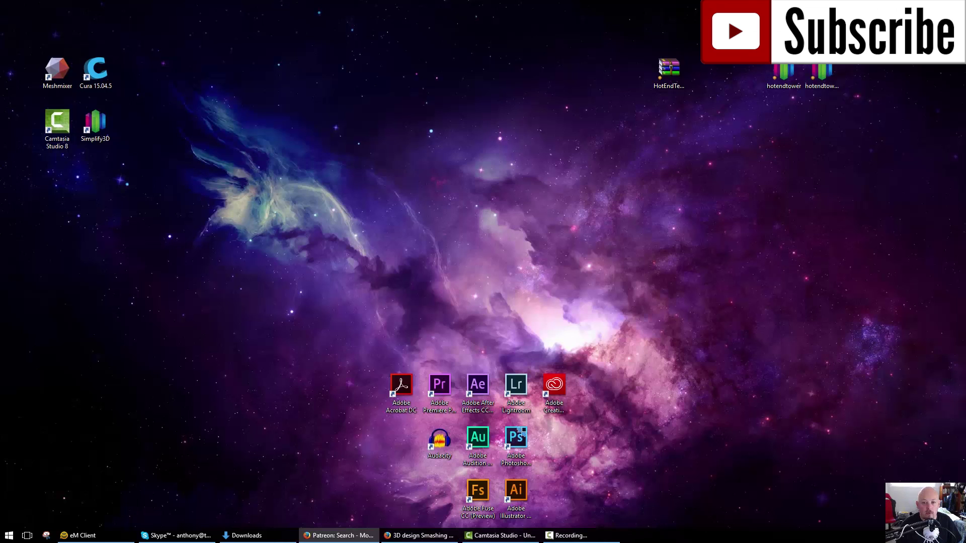
Extract HotEndTempTest.zip onto the desktop and open the extracted hotendtower folder.
left_click(669, 73)
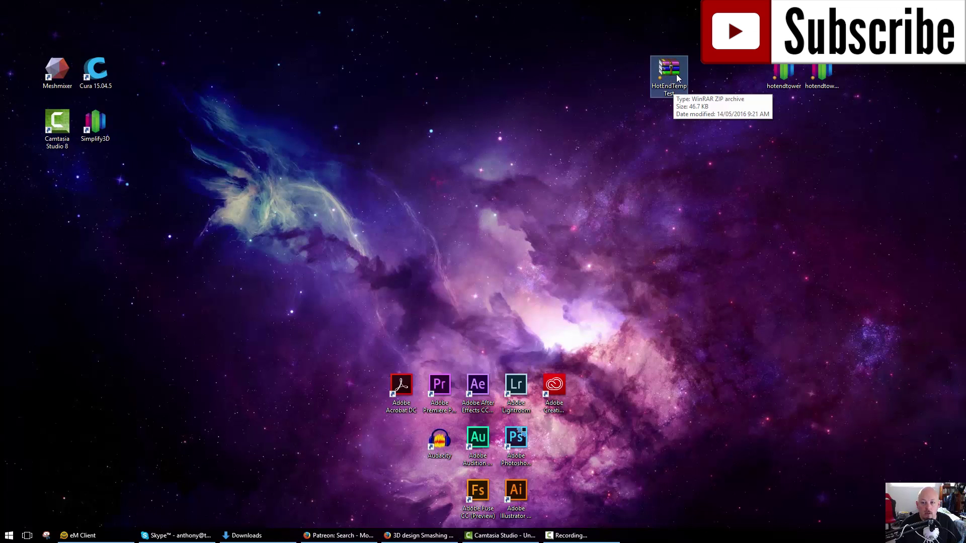
right_click(676, 74)
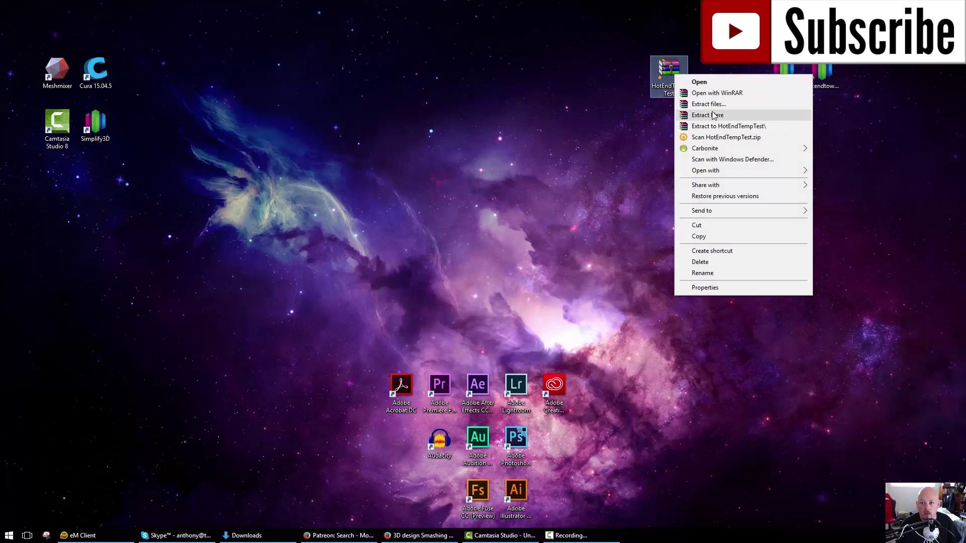
left_click(719, 129)
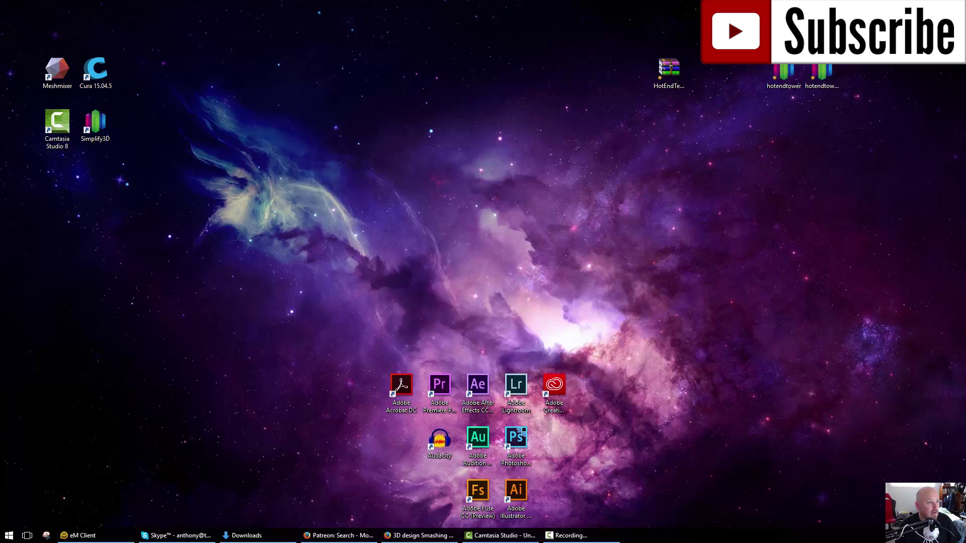
left_click_drag(165, 62, 533, 146)
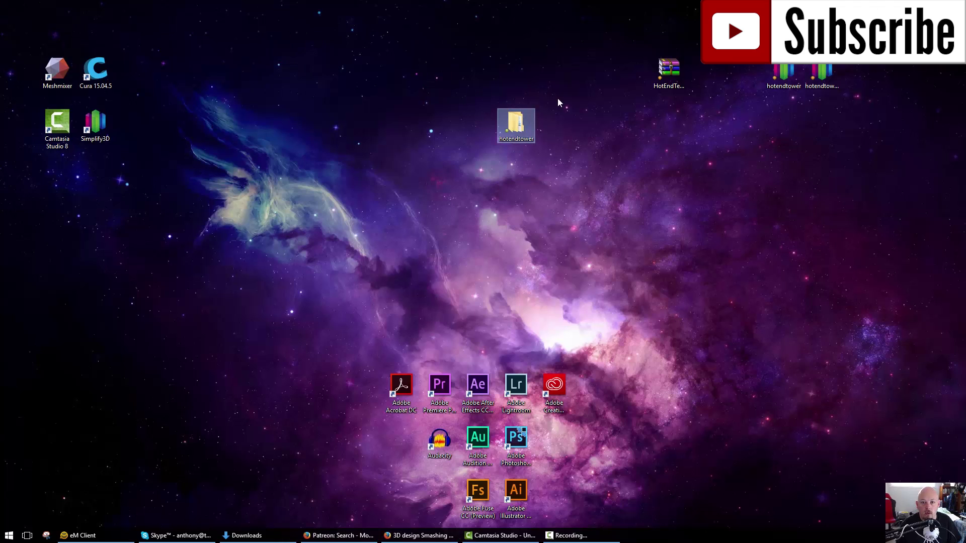
double_click(521, 128)
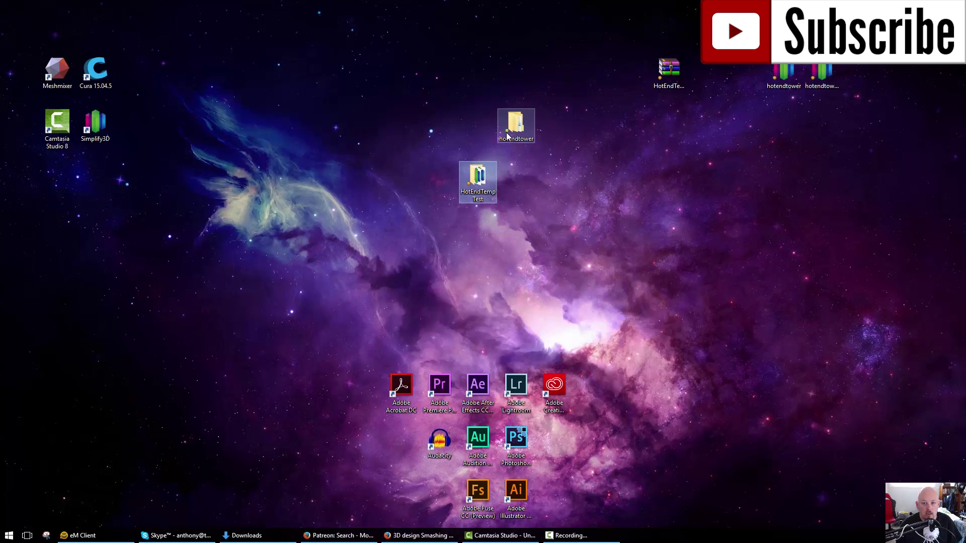
Open the HotEndTempTest folder and load hotendtowerfactoryfile into Simplify3D.
left_click_drag(474, 193, 474, 94)
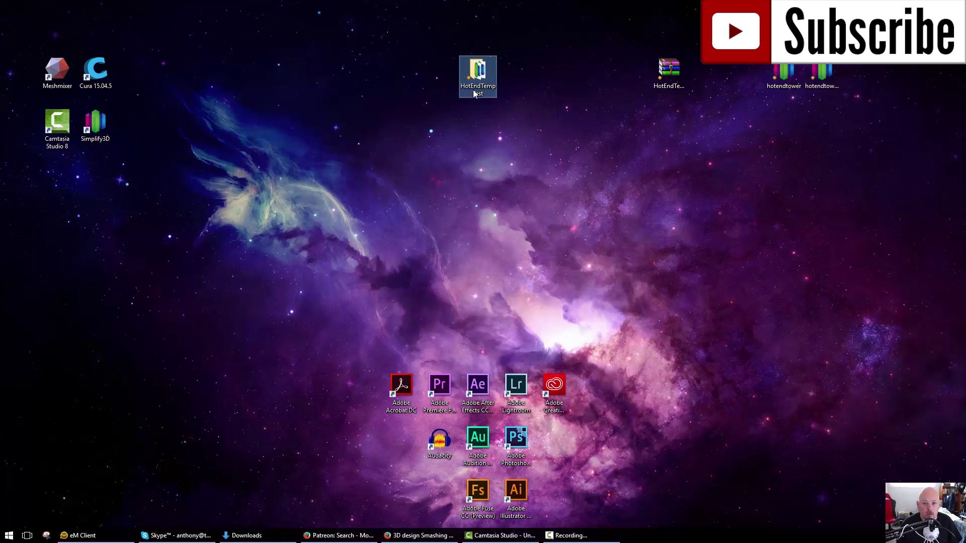
double_click(477, 89)
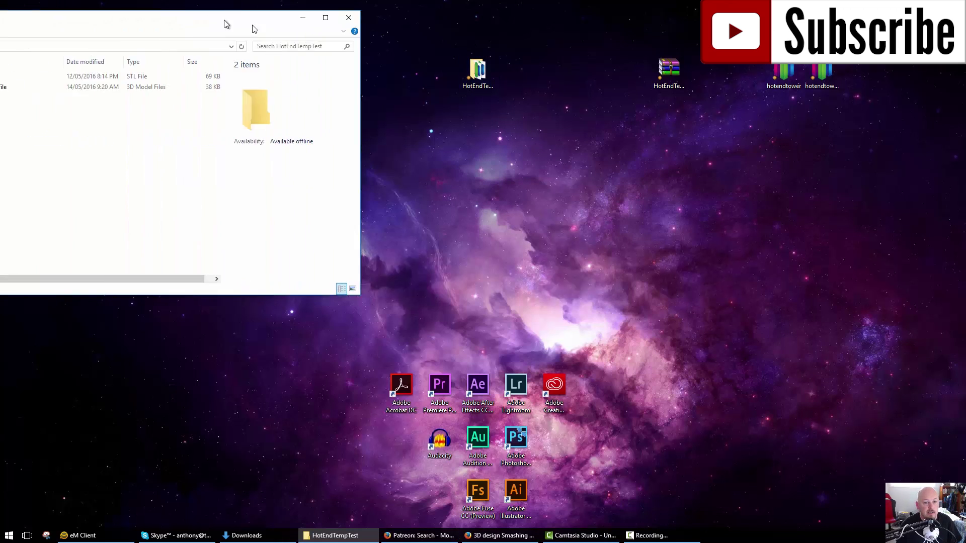
left_click_drag(224, 16, 493, 162)
left_click(258, 206)
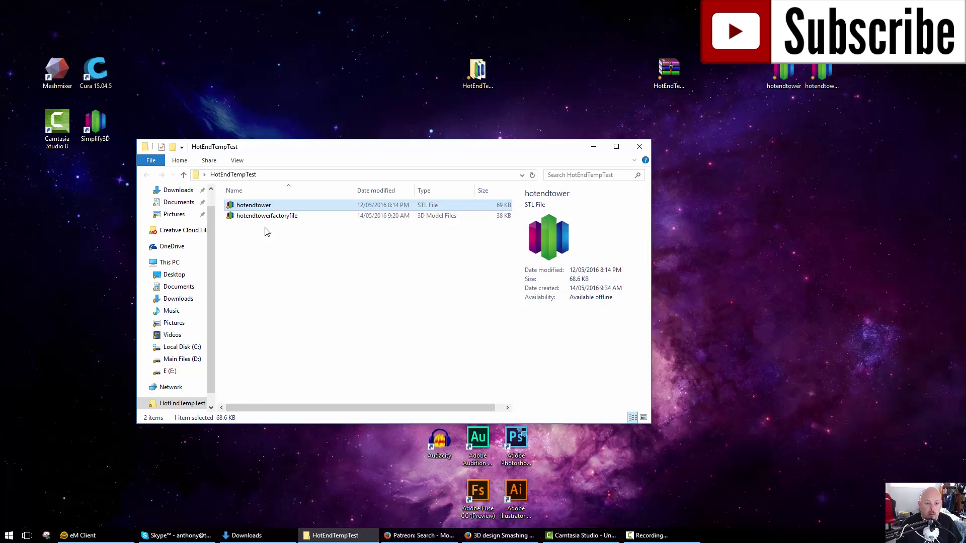
double_click(282, 219)
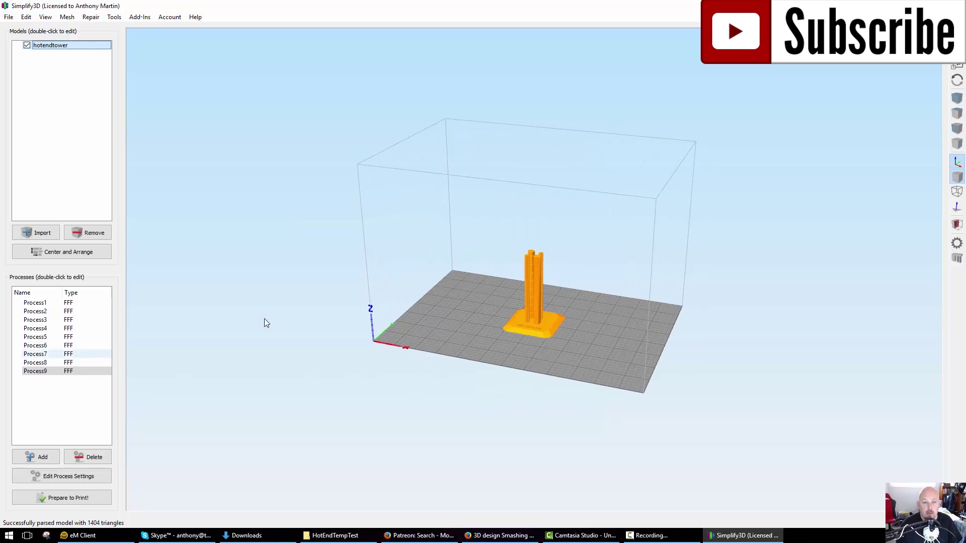
Orbit around the loaded hotendtower model to view both tower pillars and the build plate.
left_click_drag(471, 324, 545, 354)
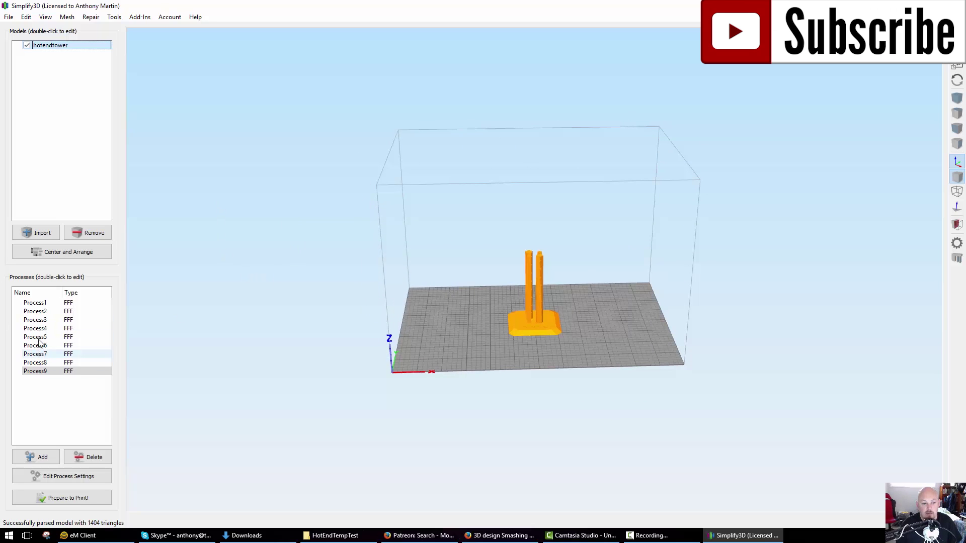
left_click_drag(461, 361, 577, 371)
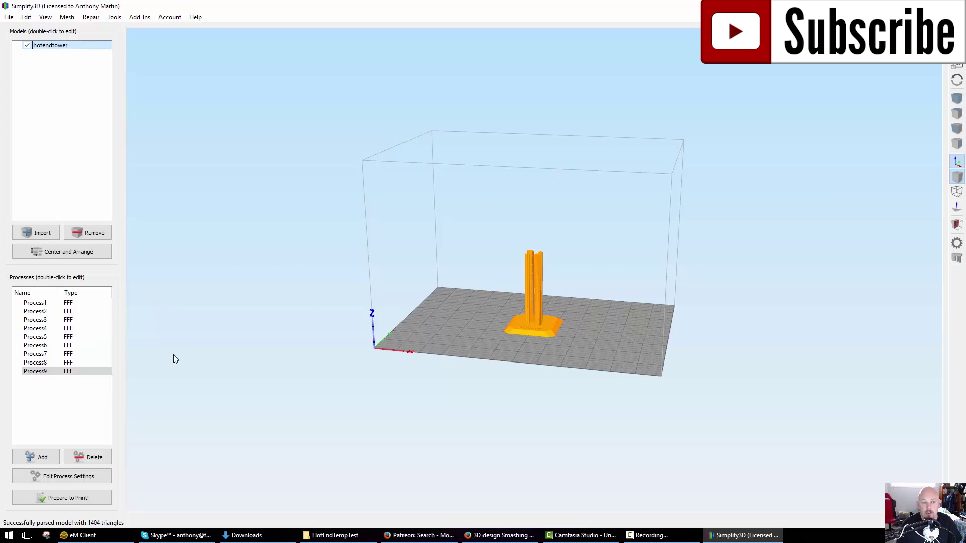
left_click_drag(445, 389, 473, 393)
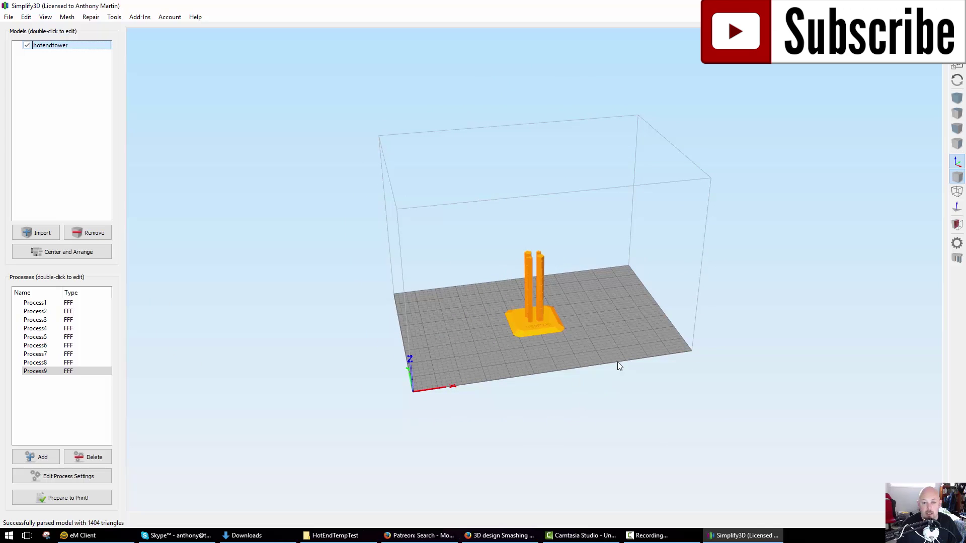
left_click_drag(584, 362, 415, 382)
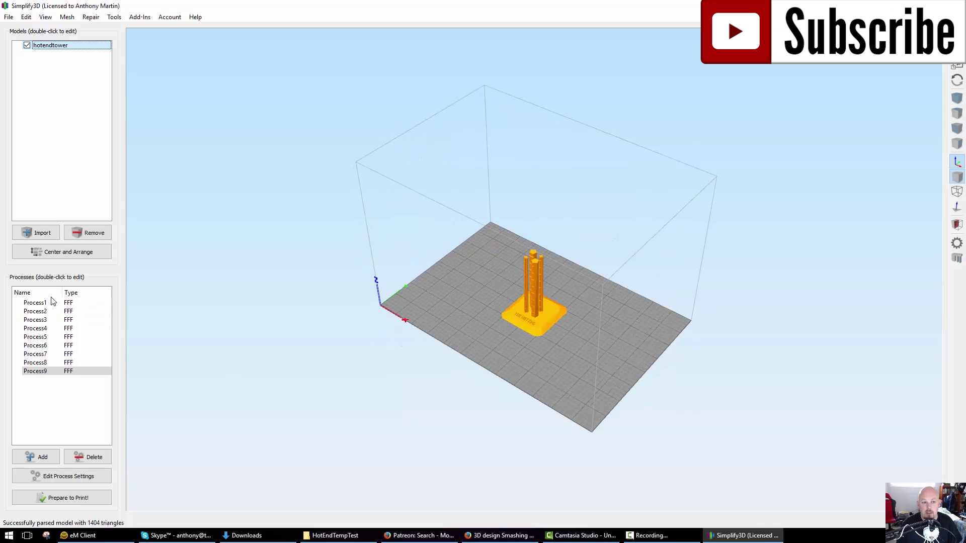
left_click_drag(648, 378, 518, 368)
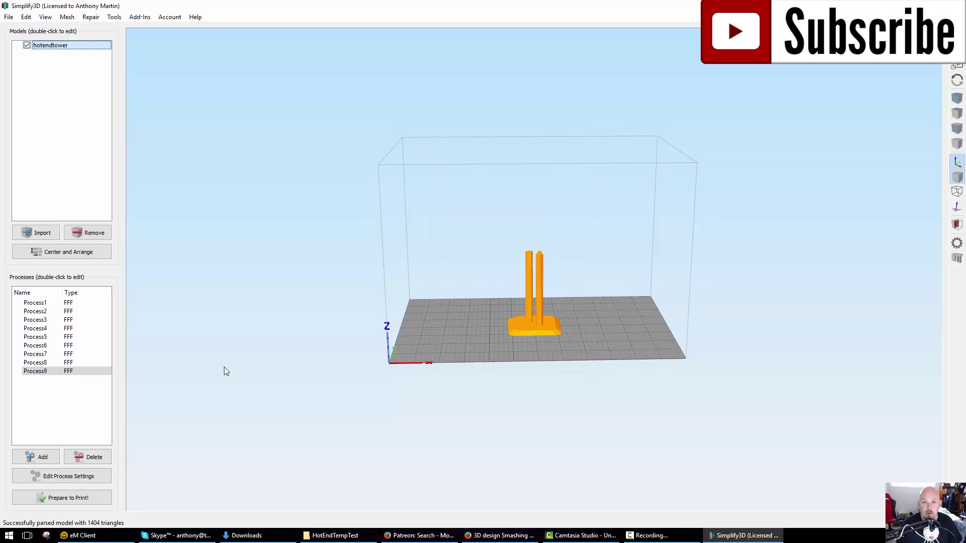
double_click(36, 302)
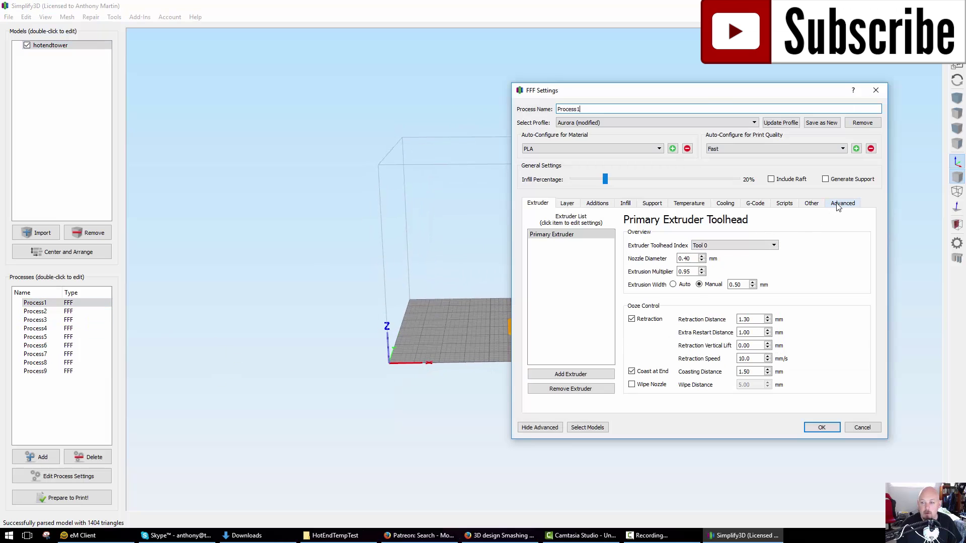
left_click(838, 204)
left_click(812, 205)
left_click(792, 205)
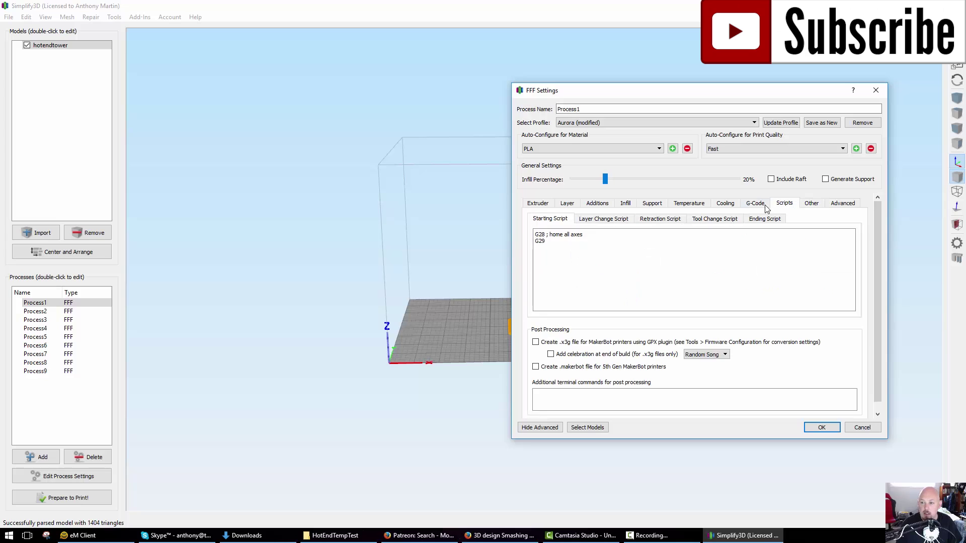
left_click(756, 205)
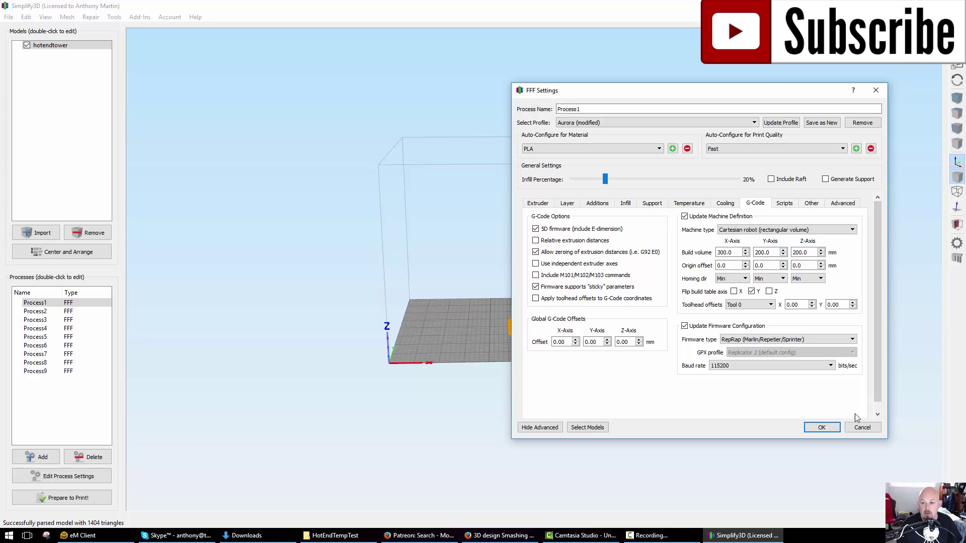
left_click(865, 430)
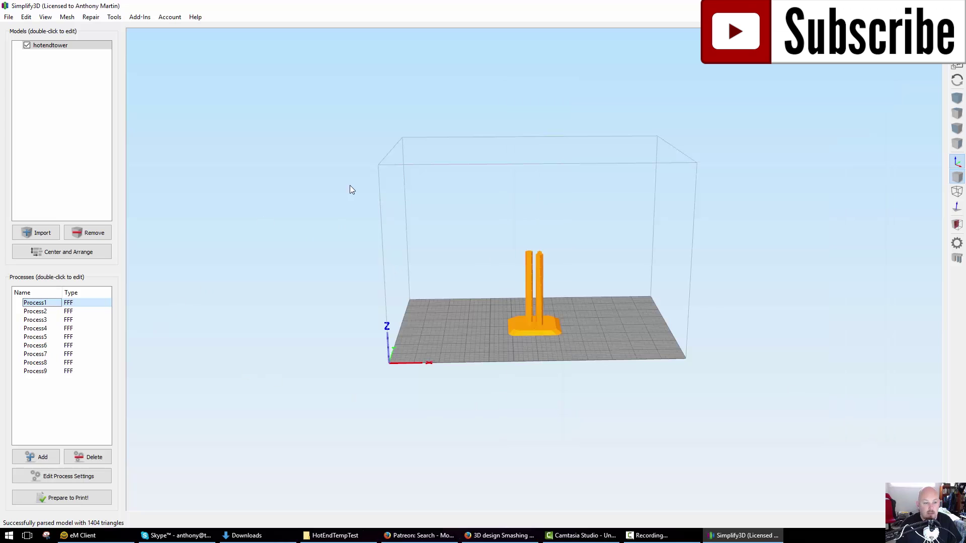
left_click_drag(616, 334, 597, 377)
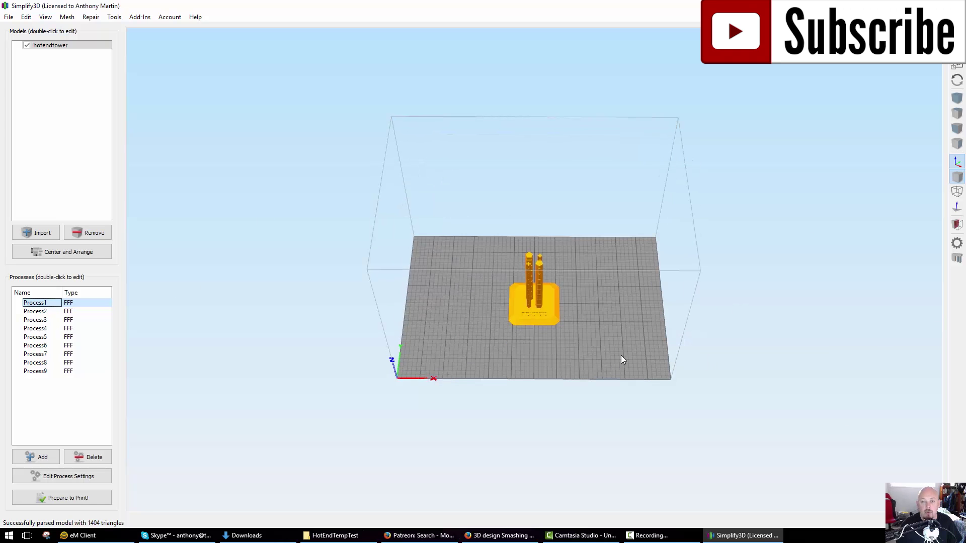
left_click_drag(628, 348, 506, 326)
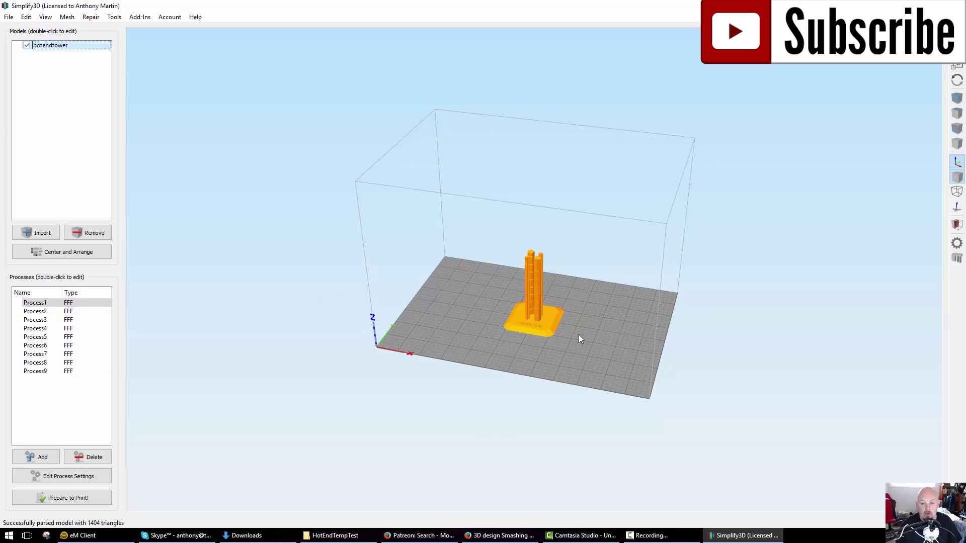
left_click_drag(550, 339, 607, 316)
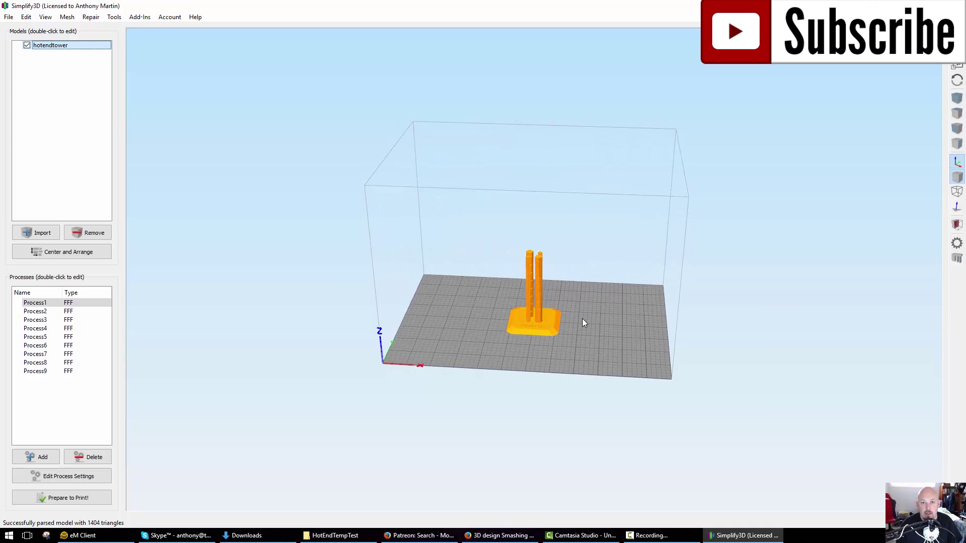
Restore Simplify3D from maximized to a smaller window using its title bar.
left_click_drag(582, 319, 553, 322)
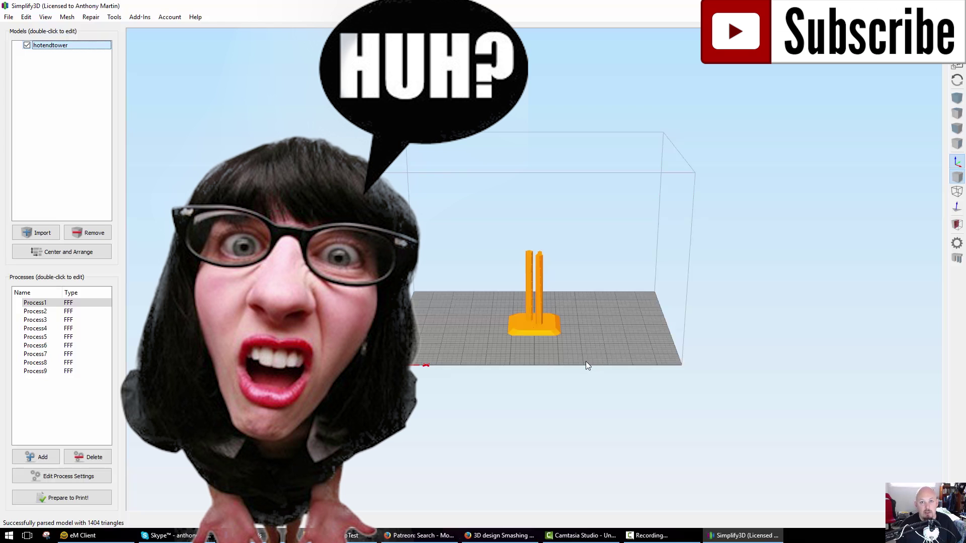
left_click_drag(560, 6, 498, 2)
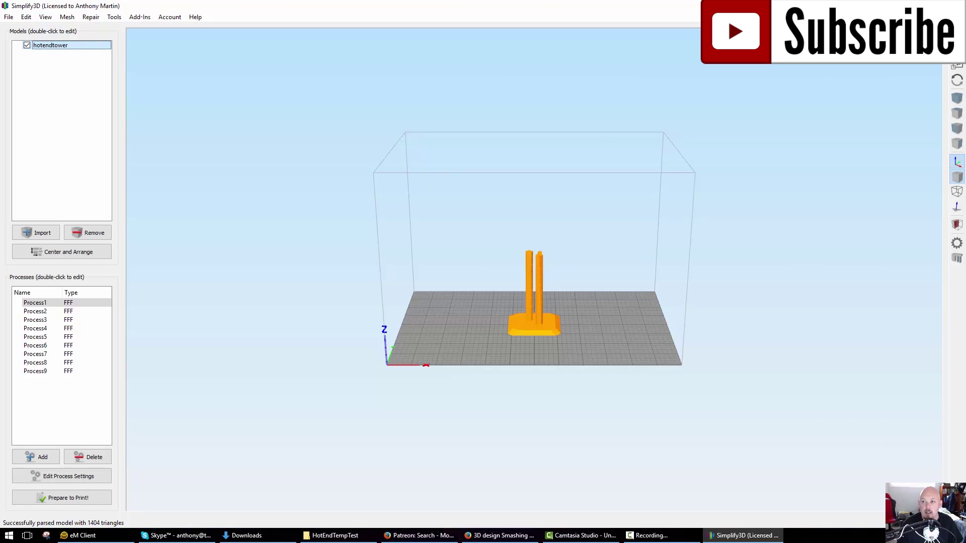
double_click(578, 7)
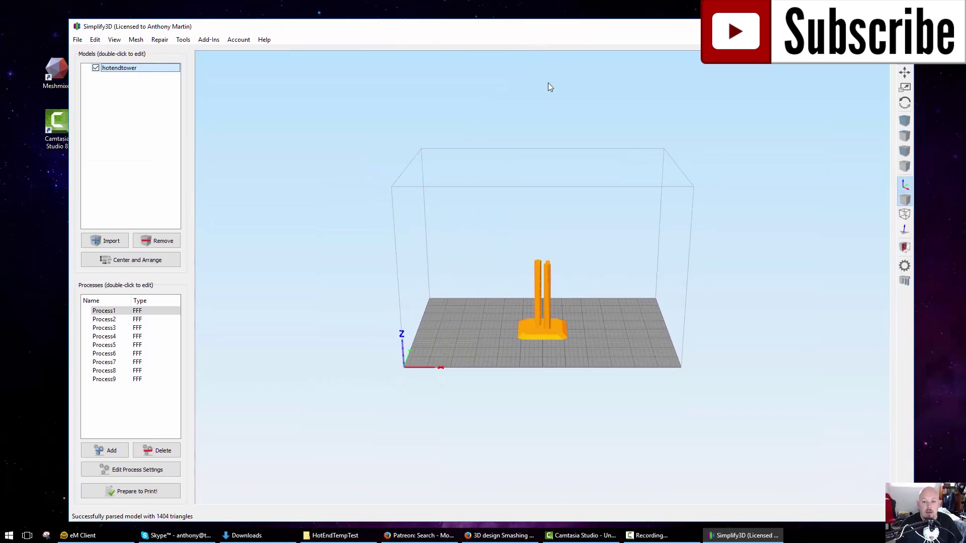